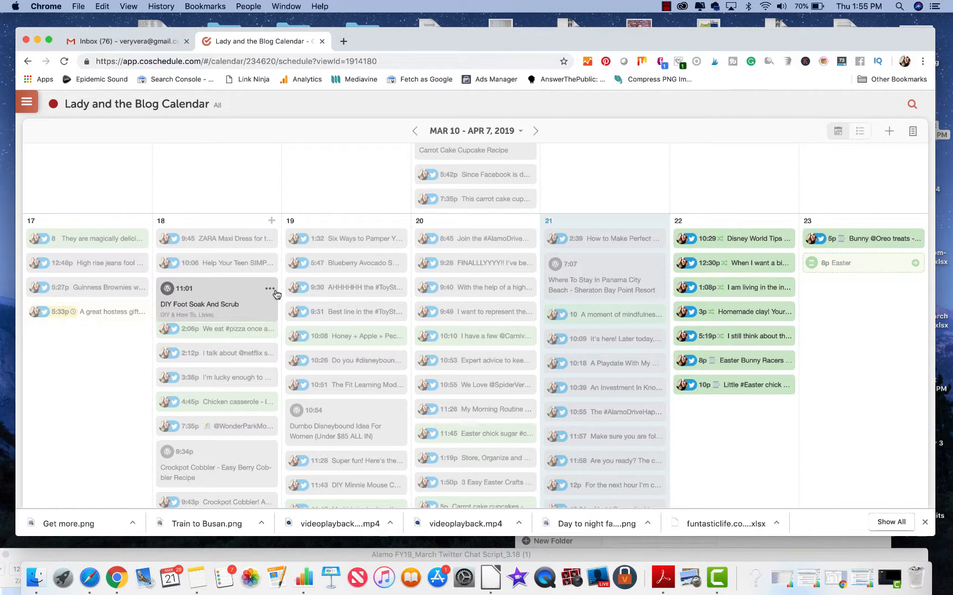
{"action": "scroll", "coordinate": [298, 331], "scroll_direction": "down", "scroll_amount": 8}
{"action": "scroll", "coordinate": [299, 338], "scroll_direction": "down", "scroll_amount": 10}
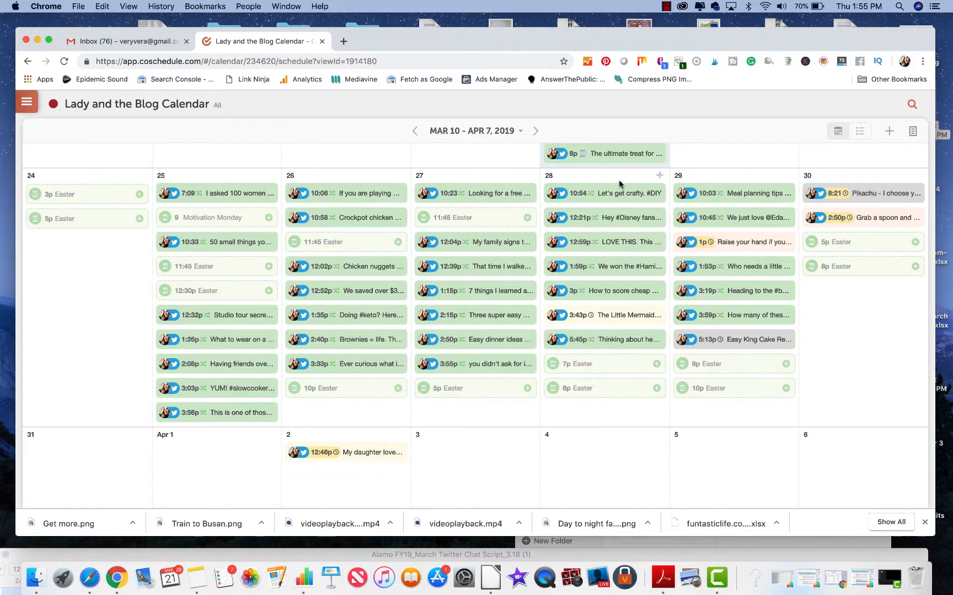
{"action": "scroll", "coordinate": [618, 179], "scroll_direction": "up", "scroll_amount": 5}
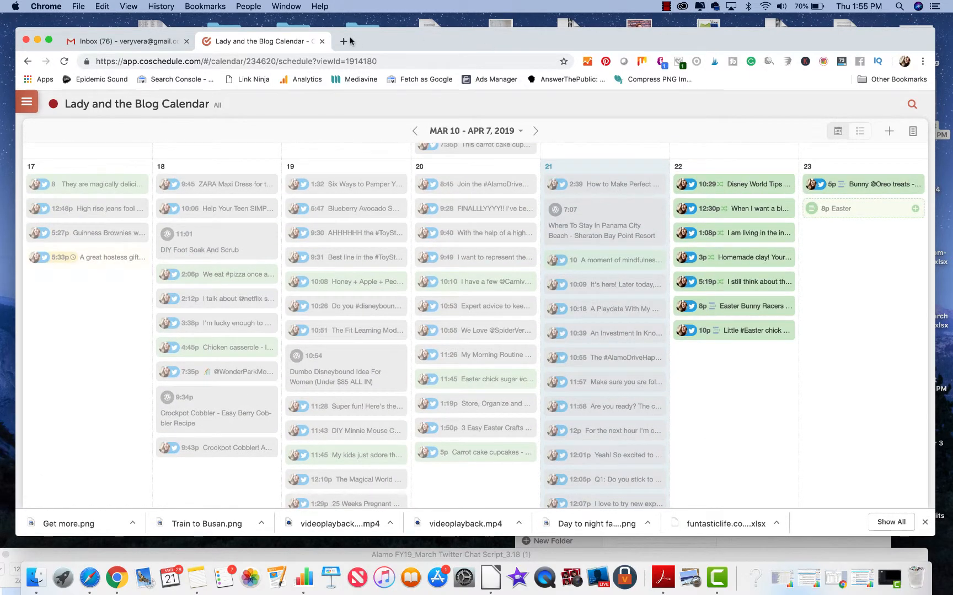
Step: Open the Crockpot Cobbler – Easy Berry Cobbler Recipe post on ladyandtheblog.com in a new tab and copy its web address
{"action": "left_click", "coordinate": [347, 42]}
{"action": "type", "text": "la"}
{"action": "key", "text": "Return"}
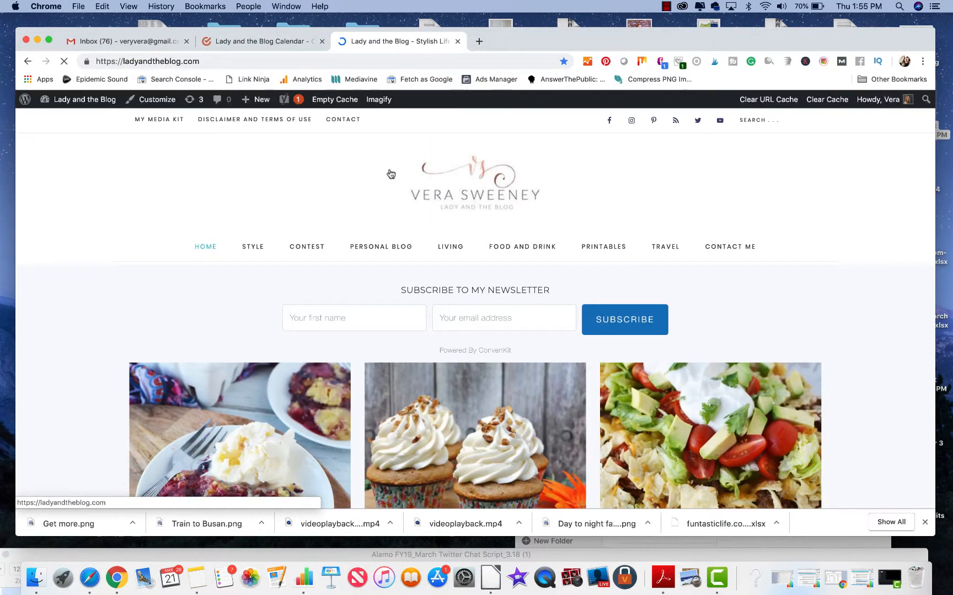
{"action": "scroll", "coordinate": [390, 174], "scroll_direction": "down", "scroll_amount": 8}
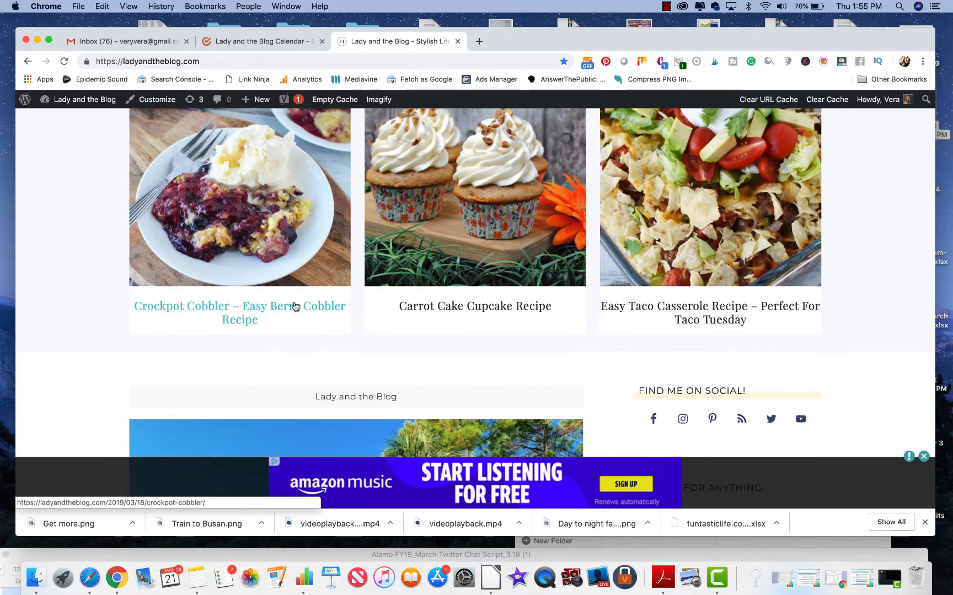
{"action": "left_click", "coordinate": [295, 306]}
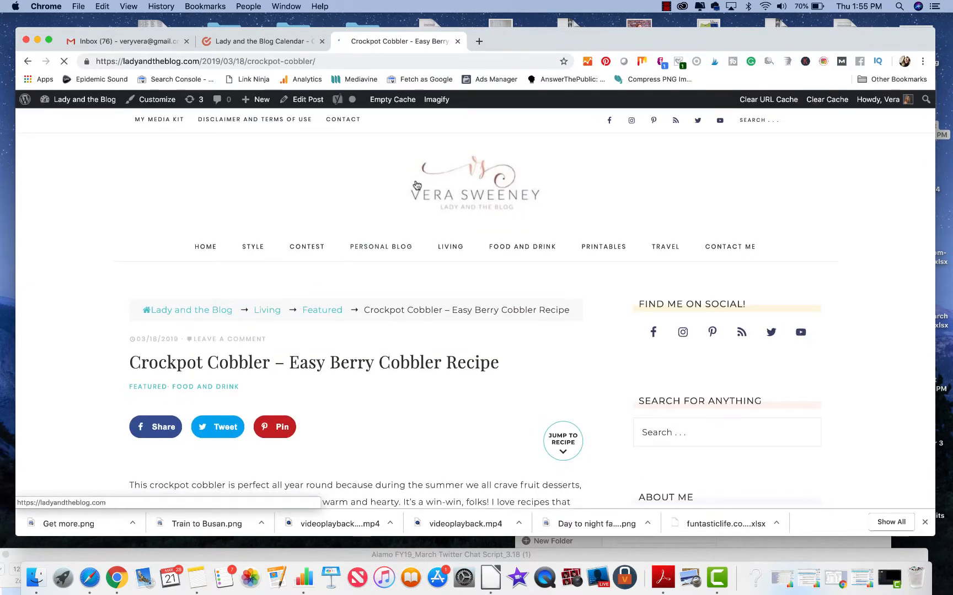
{"action": "left_click", "coordinate": [353, 64]}
{"action": "key", "text": "super+c"}
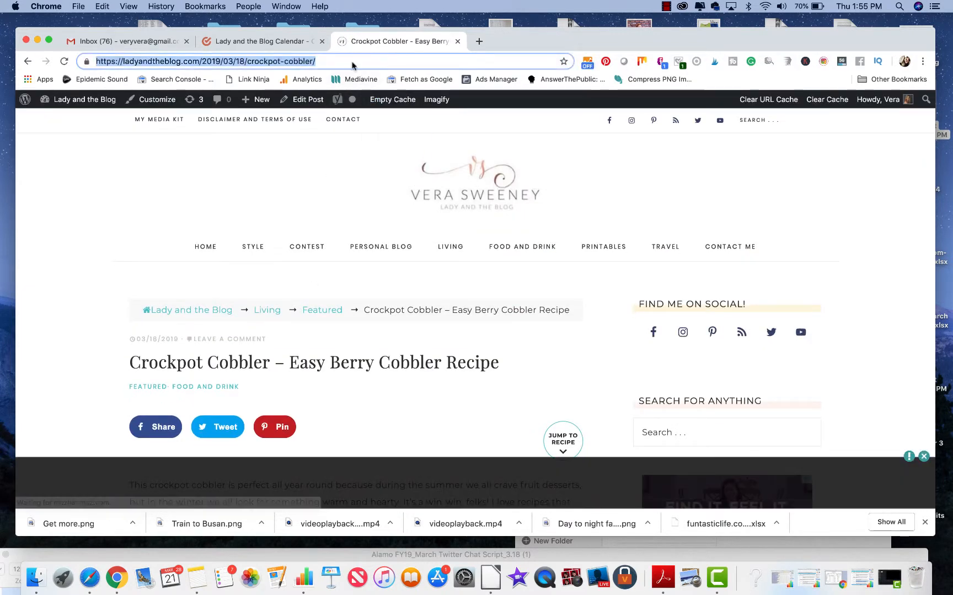
{"action": "left_click", "coordinate": [284, 42]}
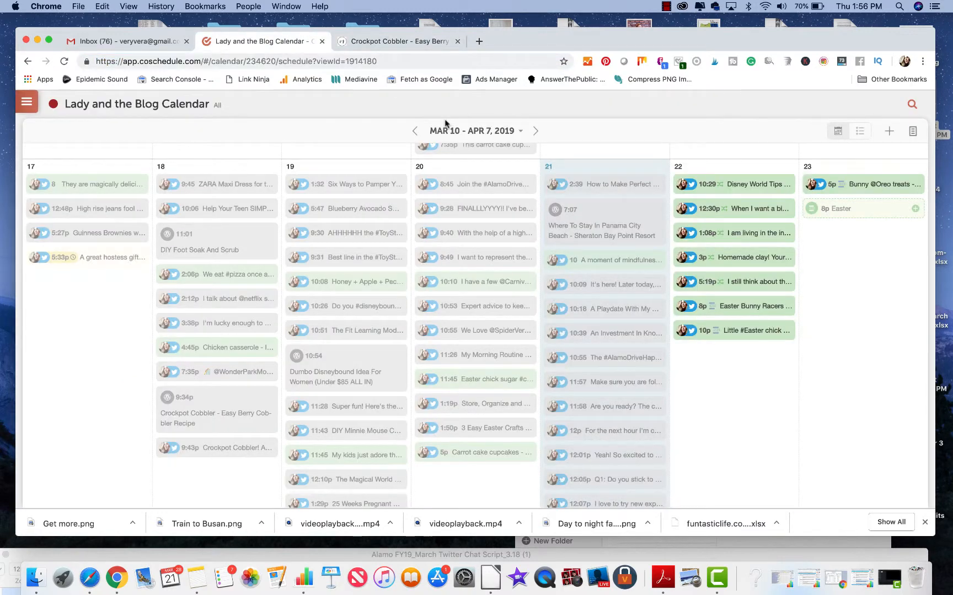
{"action": "left_click", "coordinate": [395, 42]}
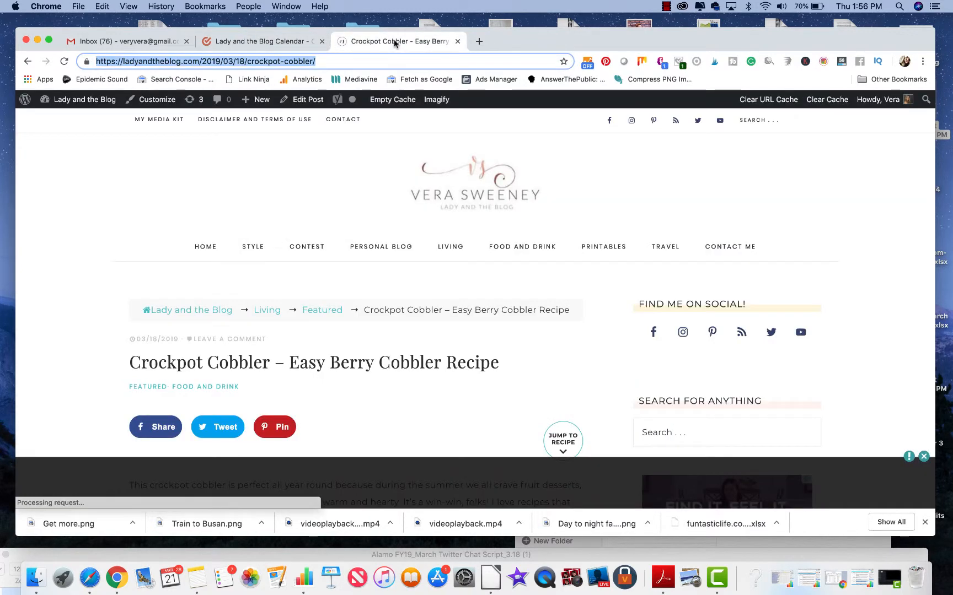
Step: Return to the CoSchedule calendar and create a blog post project titled "Berry Cobbler" on March 22
{"action": "left_click", "coordinate": [257, 44]}
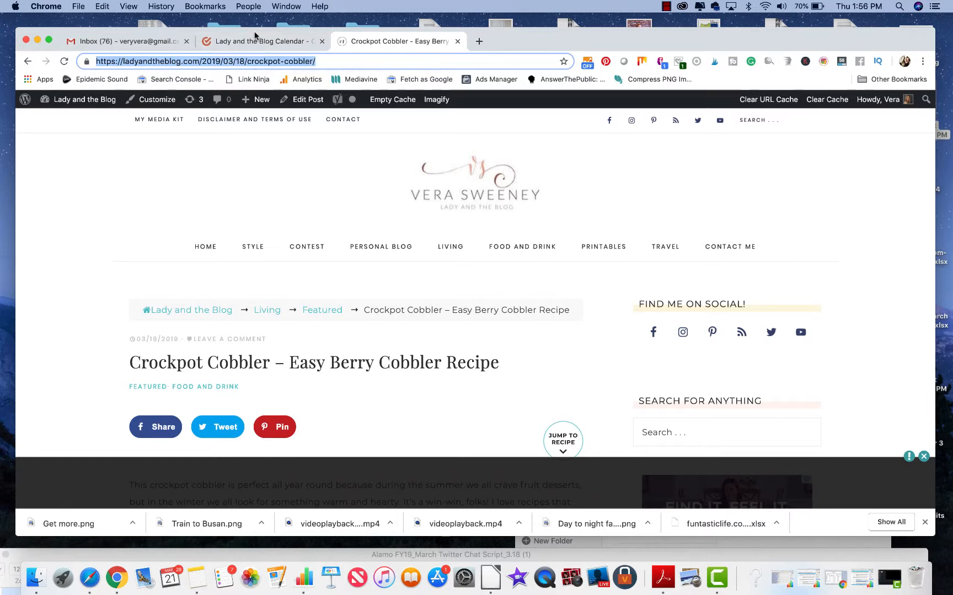
{"action": "scroll", "coordinate": [427, 201], "scroll_direction": "up", "scroll_amount": 2}
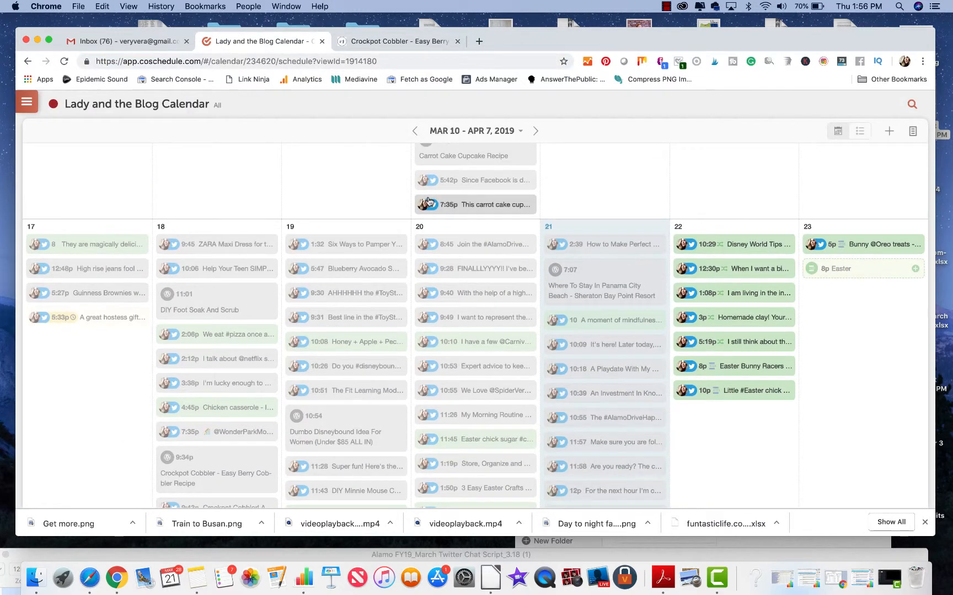
{"action": "scroll", "coordinate": [545, 272], "scroll_direction": "down", "scroll_amount": 2}
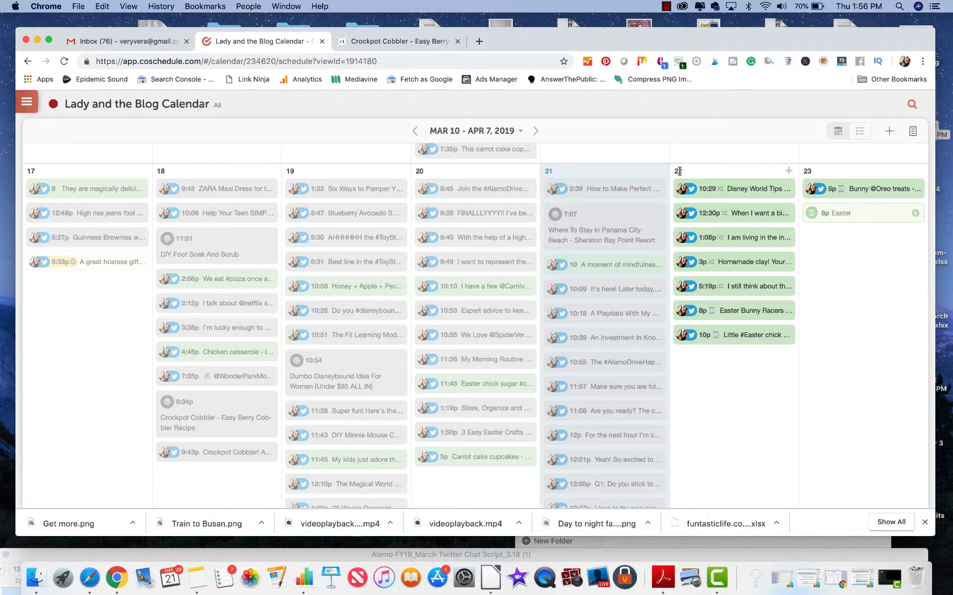
{"action": "left_click", "coordinate": [790, 178]}
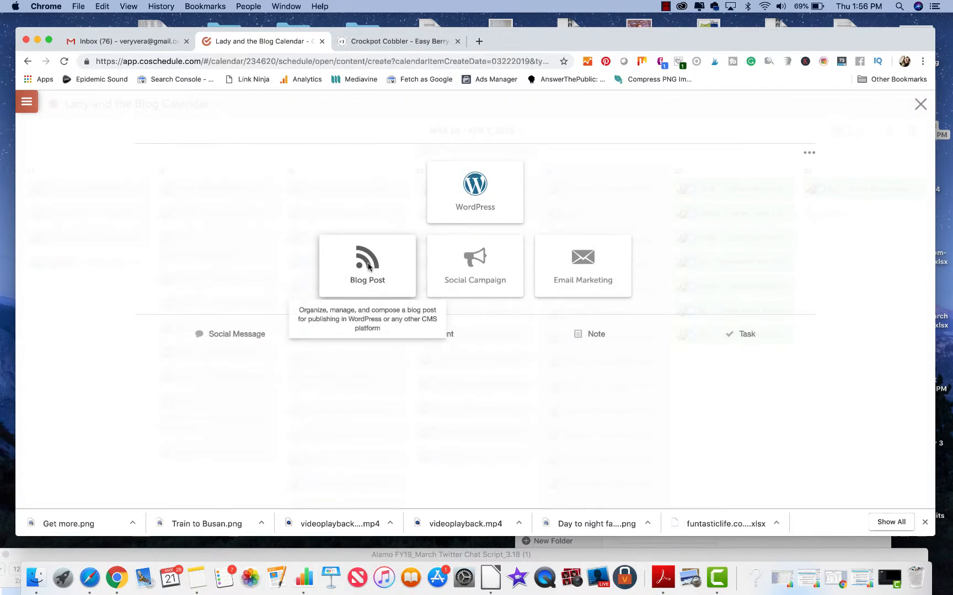
{"action": "left_click", "coordinate": [368, 267]}
{"action": "type", "text": "B"}
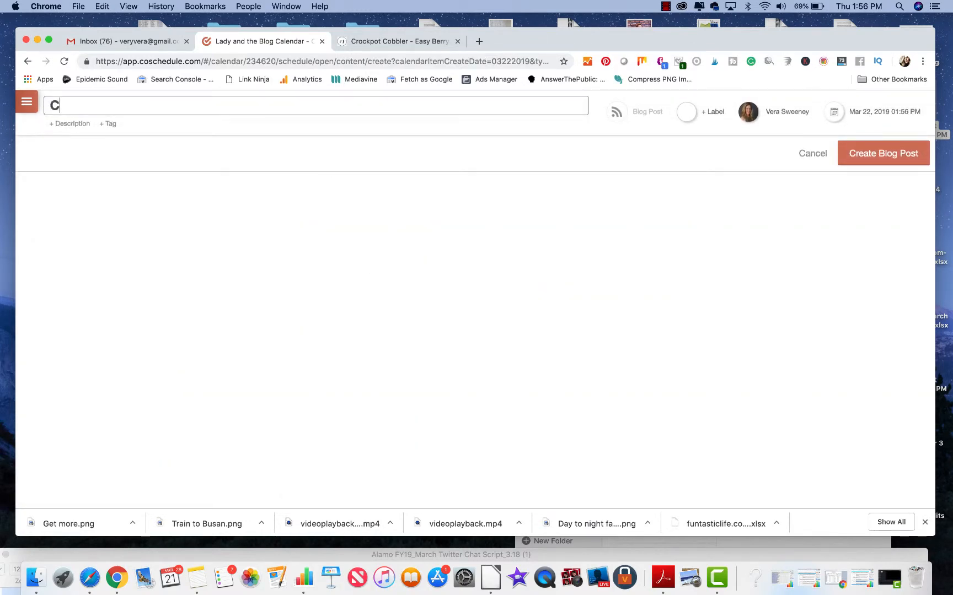
{"action": "type", "text": "erry Cobbler"}
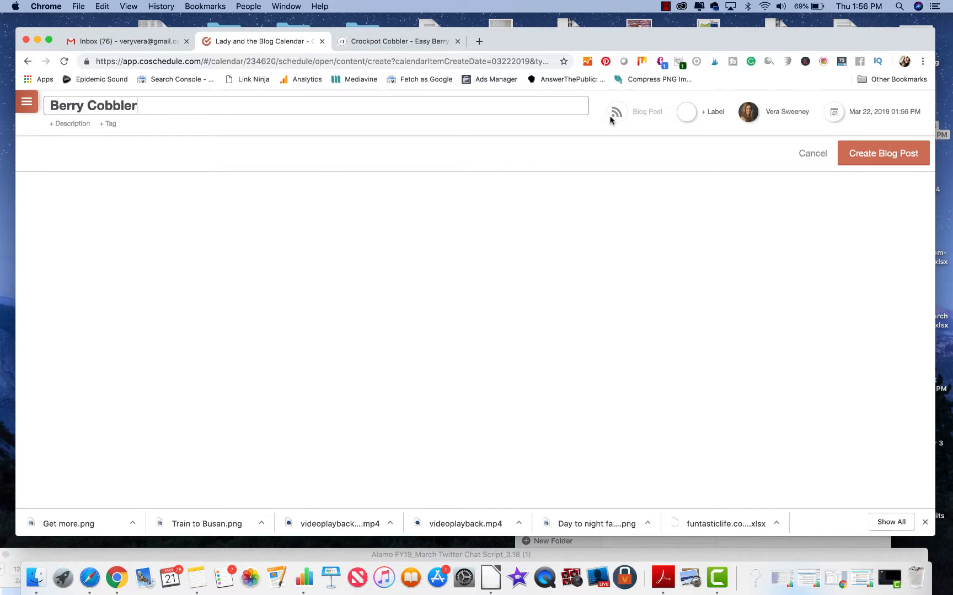
{"action": "mouse_move", "coordinate": [616, 114]}
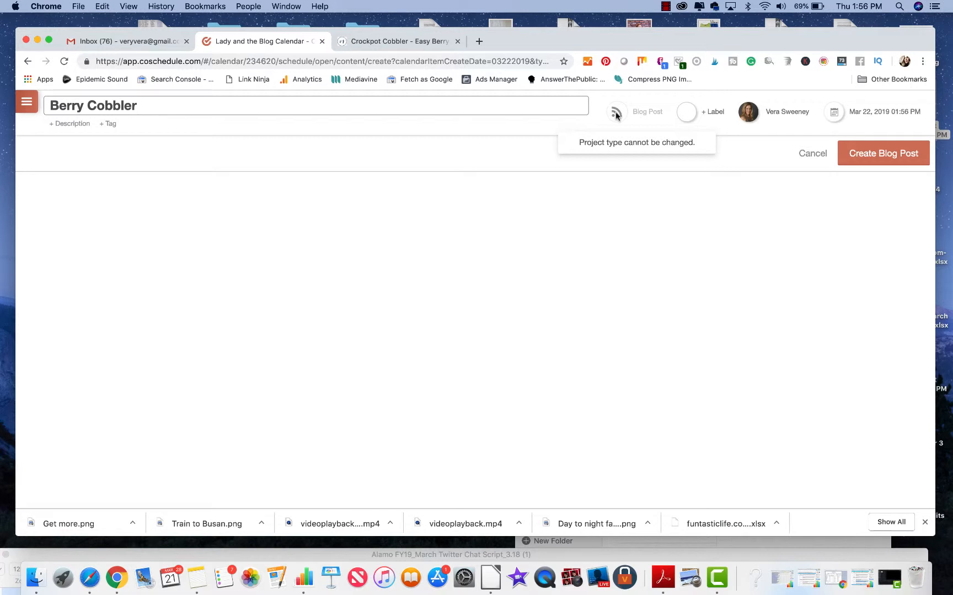
{"action": "left_click", "coordinate": [616, 115]}
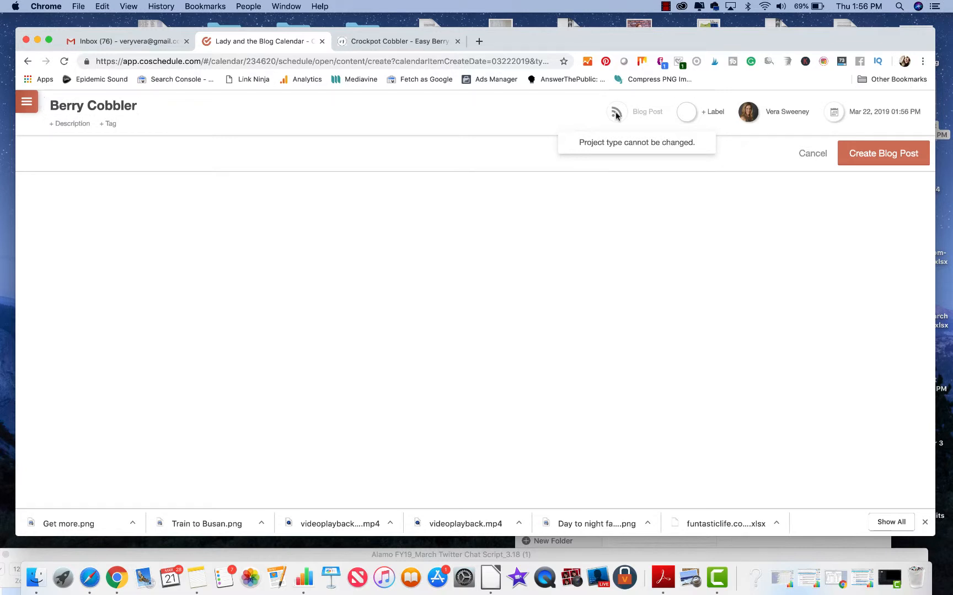
{"action": "left_click", "coordinate": [881, 152]}
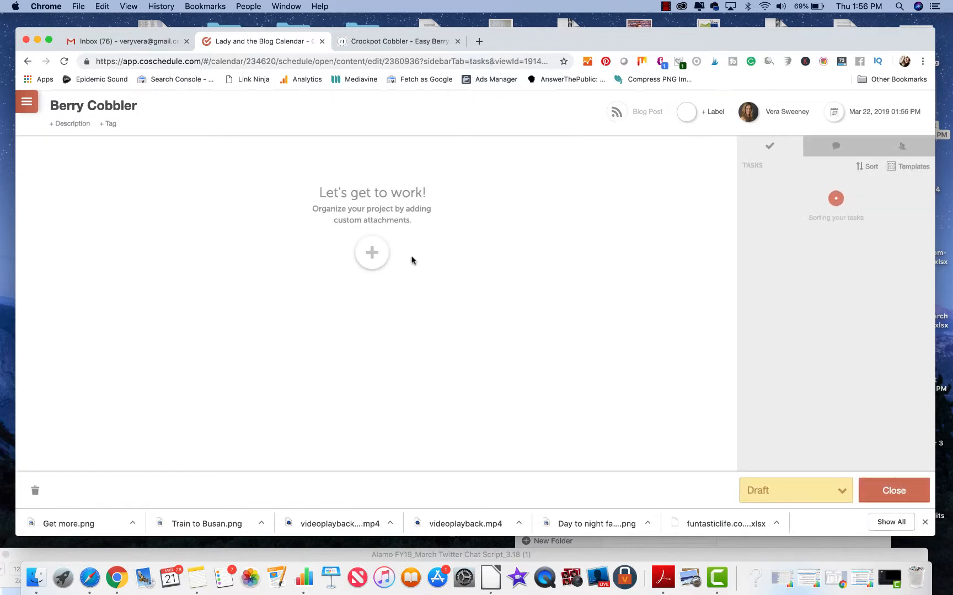
{"action": "left_click", "coordinate": [372, 252]}
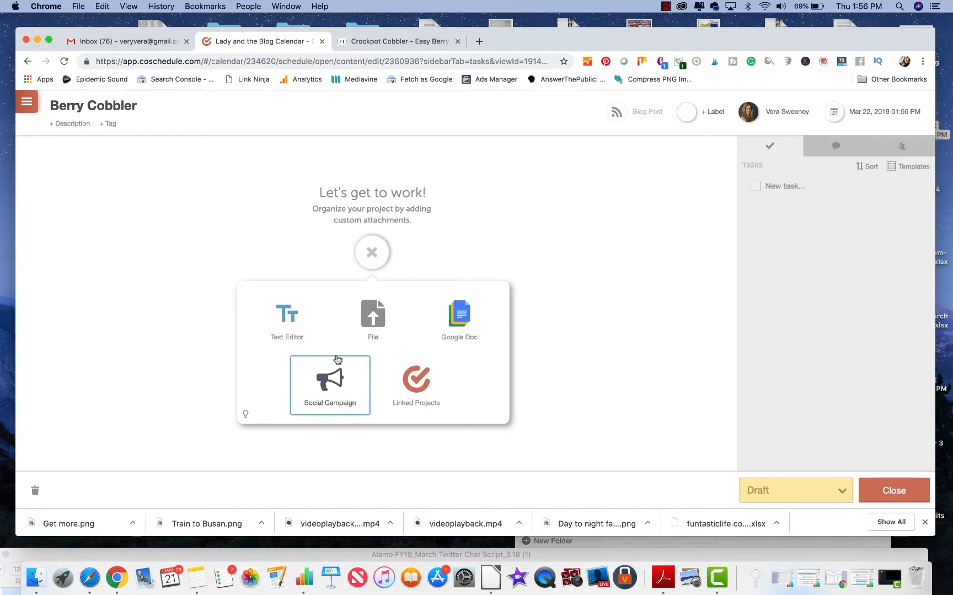
{"action": "left_click", "coordinate": [336, 379]}
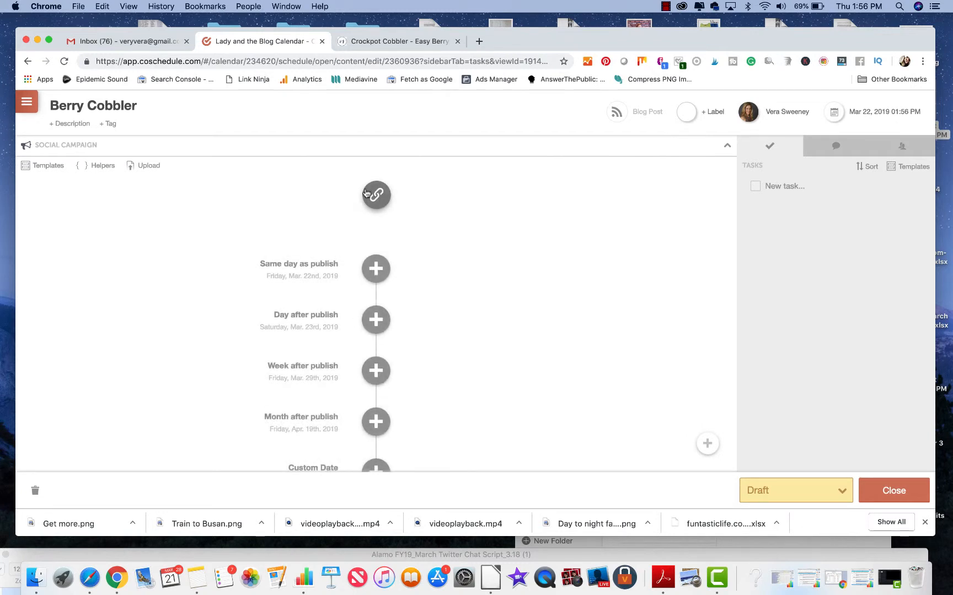
{"action": "left_click", "coordinate": [376, 195]}
{"action": "key", "text": "super+v"}
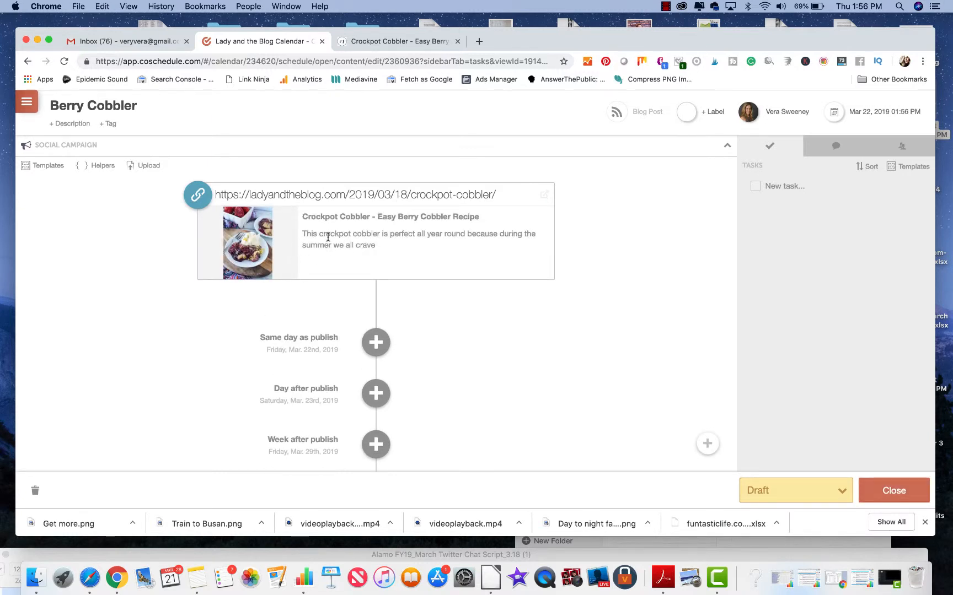
Step: Start a social message for the same day as publish and select the Twitter profile for it
{"action": "scroll", "coordinate": [385, 259], "scroll_direction": "down", "scroll_amount": 5}
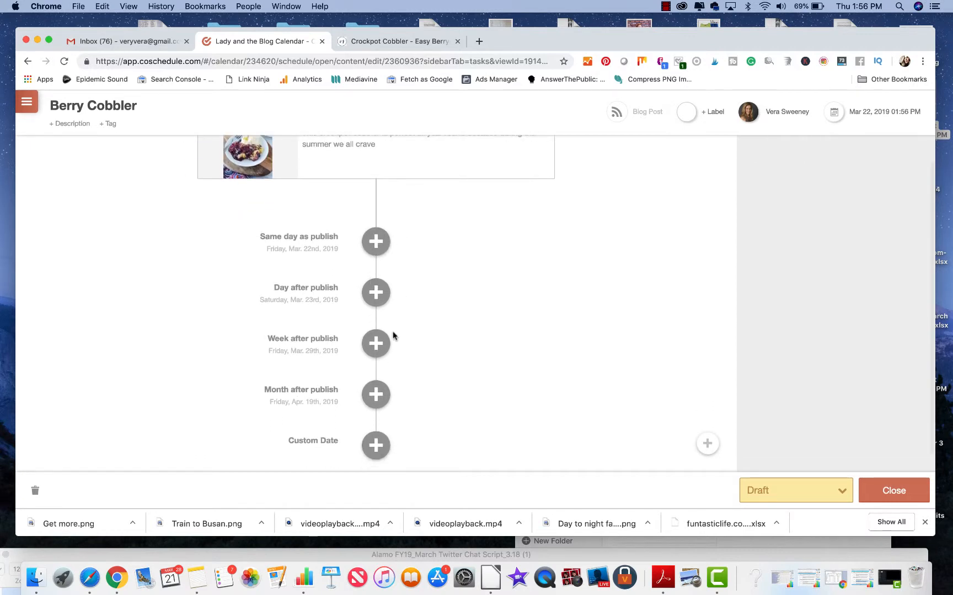
{"action": "scroll", "coordinate": [389, 347], "scroll_direction": "down", "scroll_amount": 1}
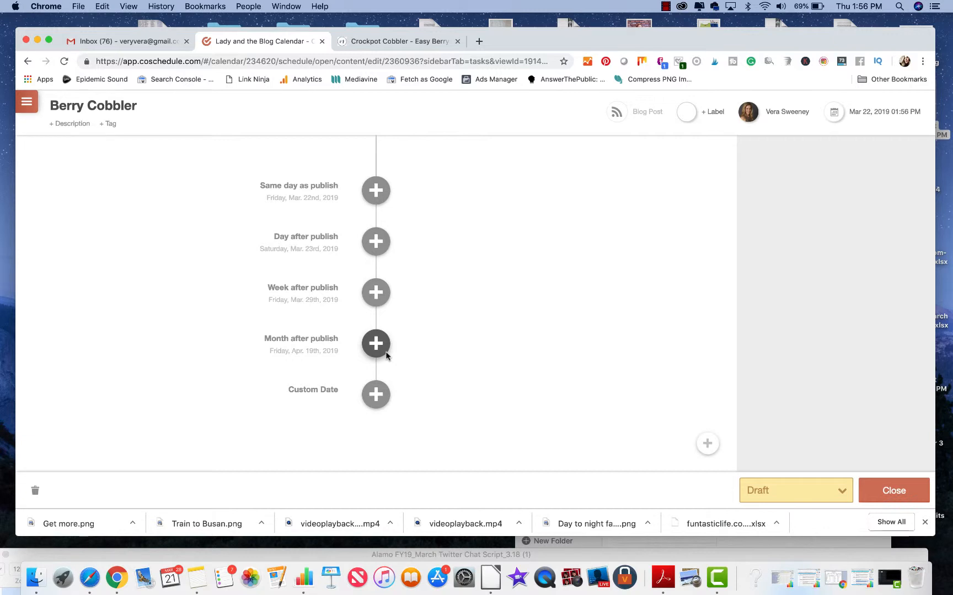
{"action": "scroll", "coordinate": [373, 243], "scroll_direction": "up", "scroll_amount": 3}
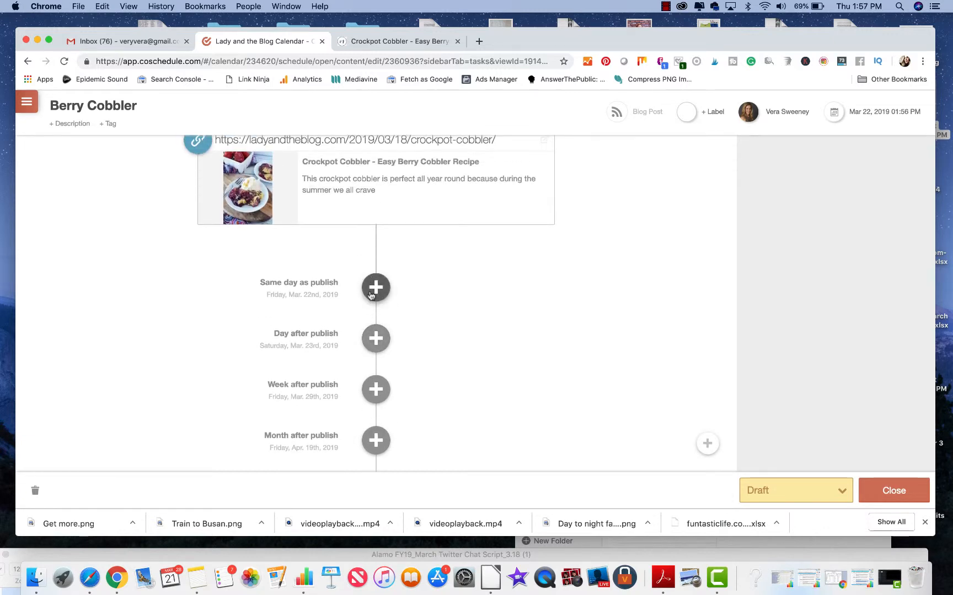
{"action": "left_click", "coordinate": [372, 293]}
{"action": "left_click", "coordinate": [264, 312]}
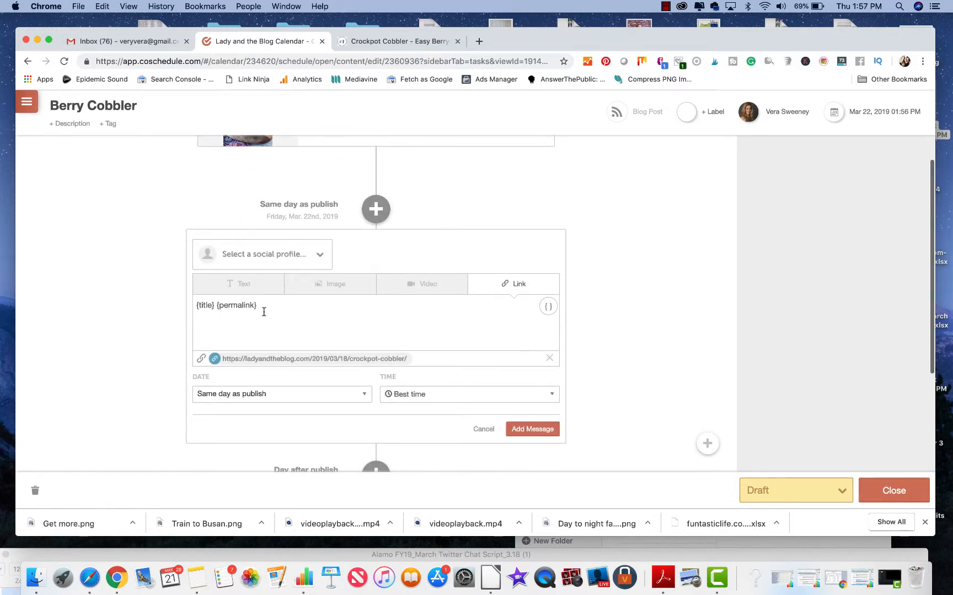
{"action": "left_click", "coordinate": [277, 255]}
{"action": "left_click", "coordinate": [257, 310]}
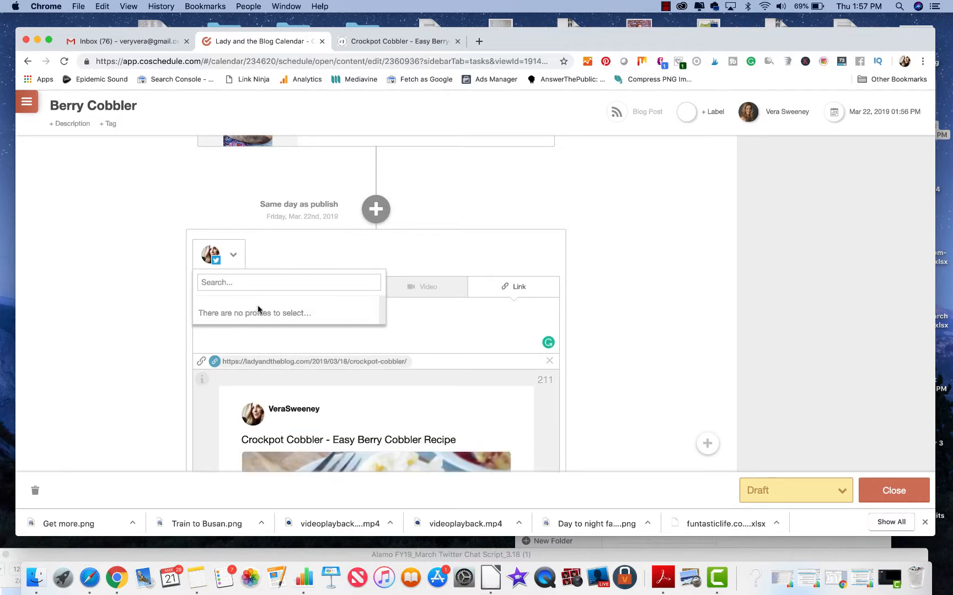
Step: Switch the same-day message to text only and begin it with "This is the yummiest dessert EVER - you don't want to miss out on this one."
{"action": "scroll", "coordinate": [457, 247], "scroll_direction": "down", "scroll_amount": 2}
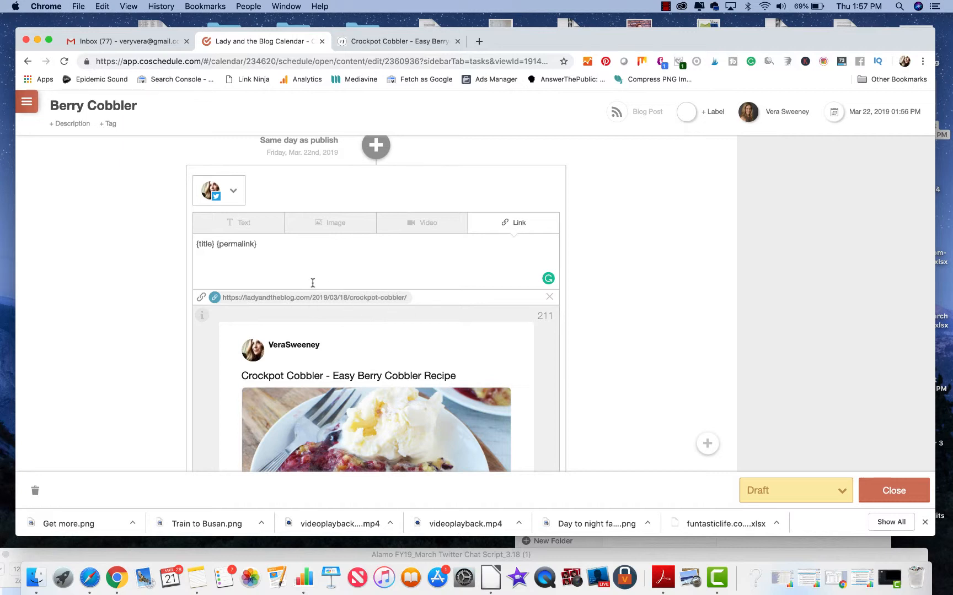
{"action": "left_click", "coordinate": [244, 227]}
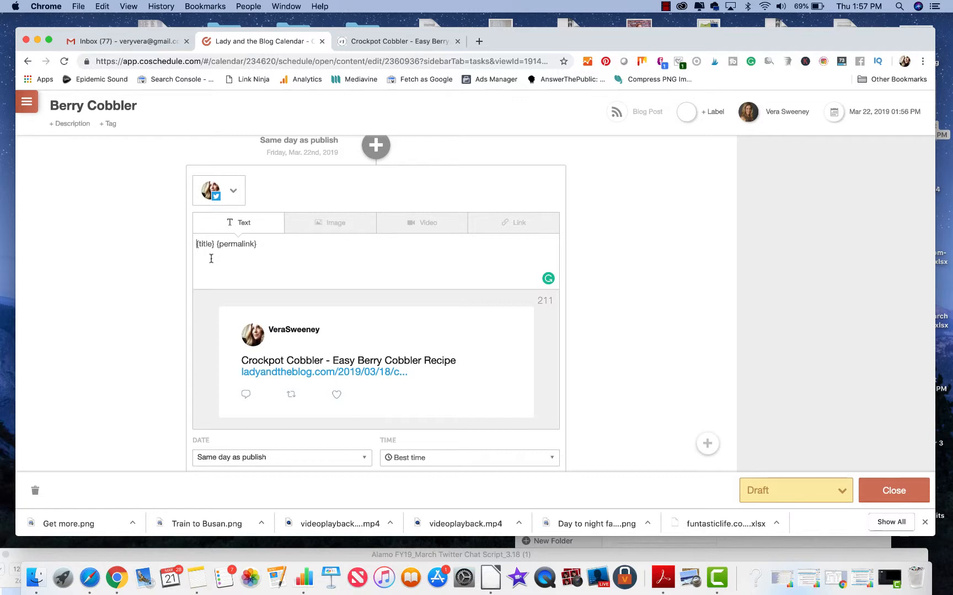
{"action": "type", "text": "This is the ymm"}
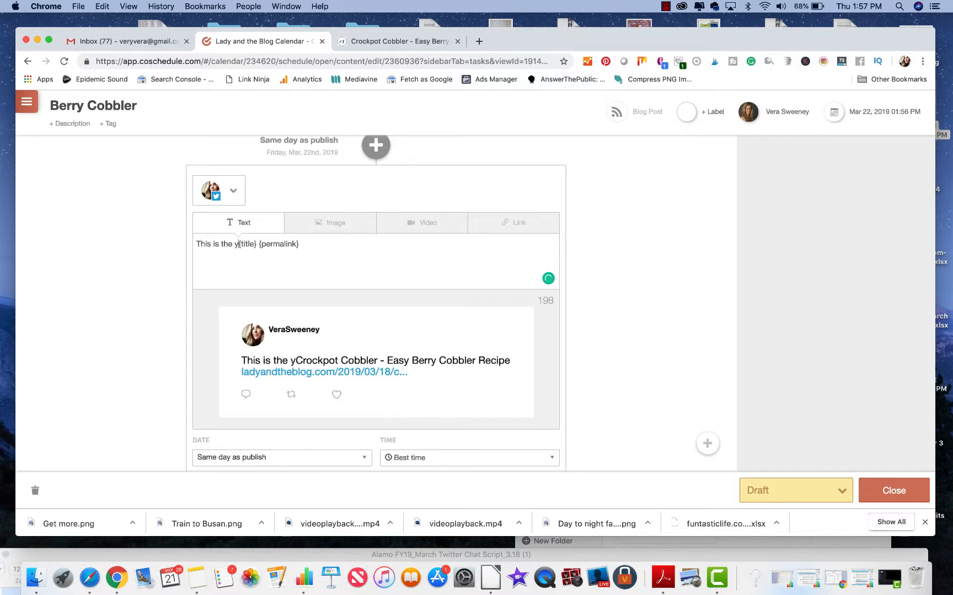
{"action": "key", "text": "BackSpace"}
{"action": "key", "text": "BackSpace"}
{"action": "type", "text": "ummie"}
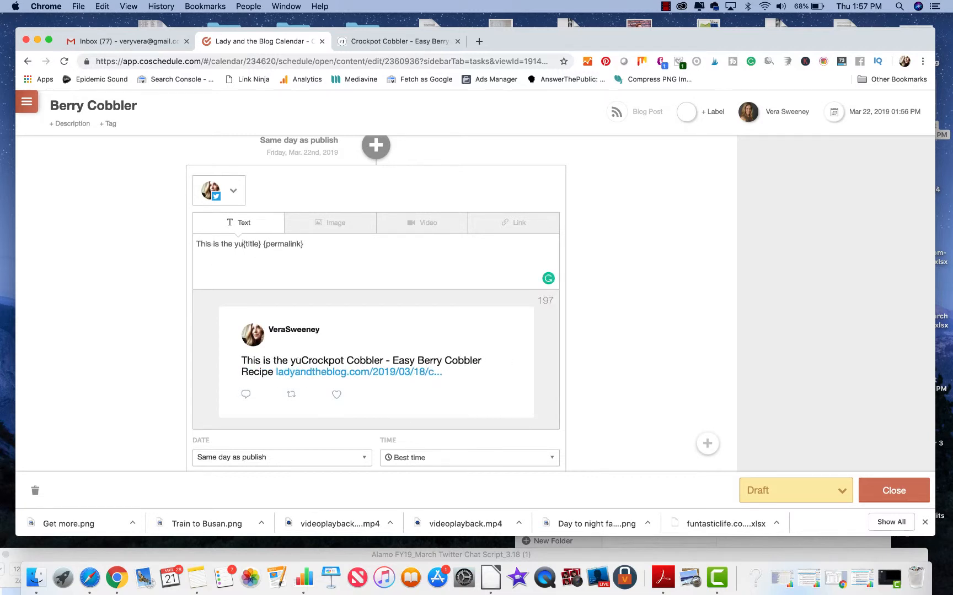
{"action": "type", "text": "st dessert "}
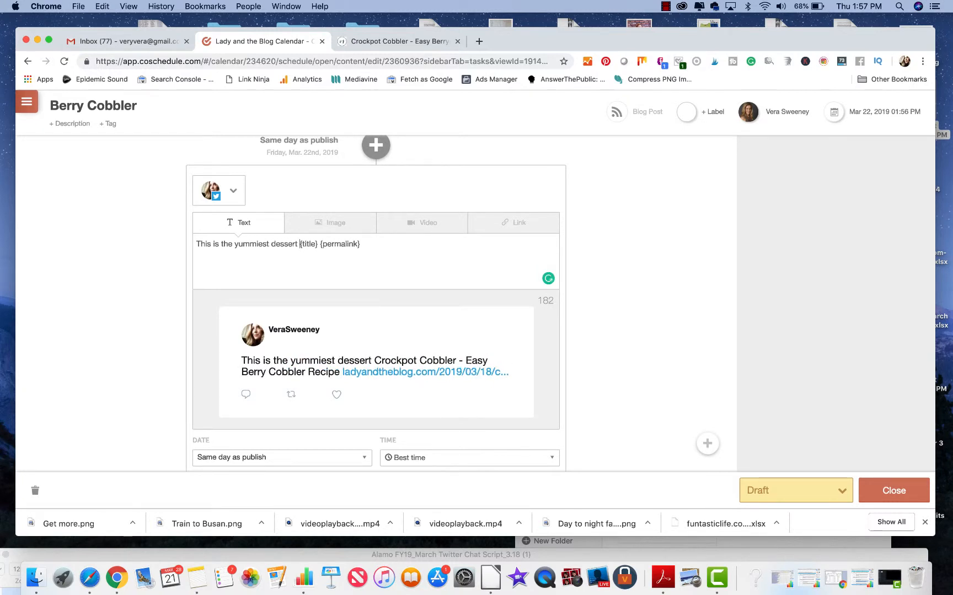
{"action": "type", "text": "EVER - you don't "}
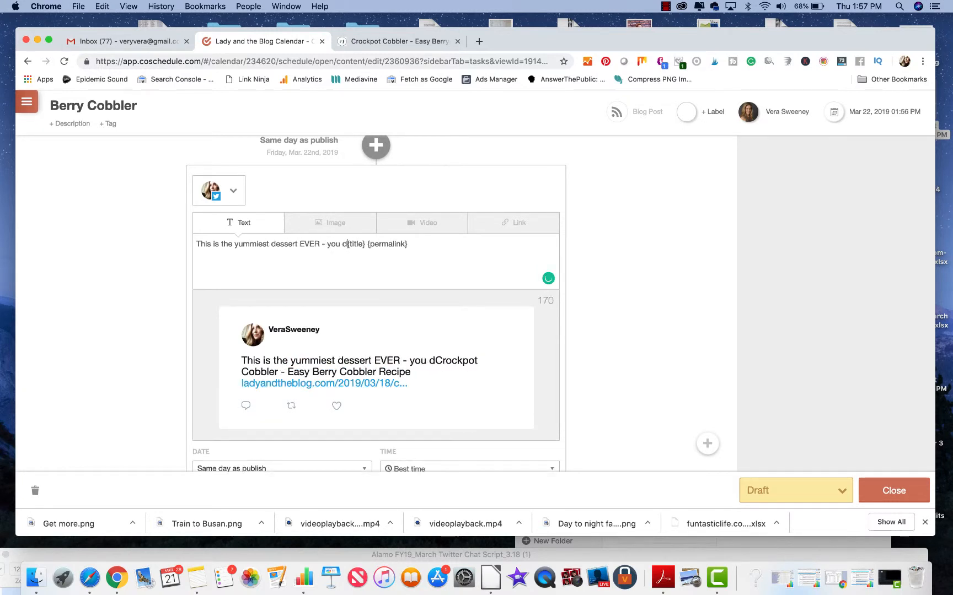
{"action": "type", "text": "want to miss out on t"}
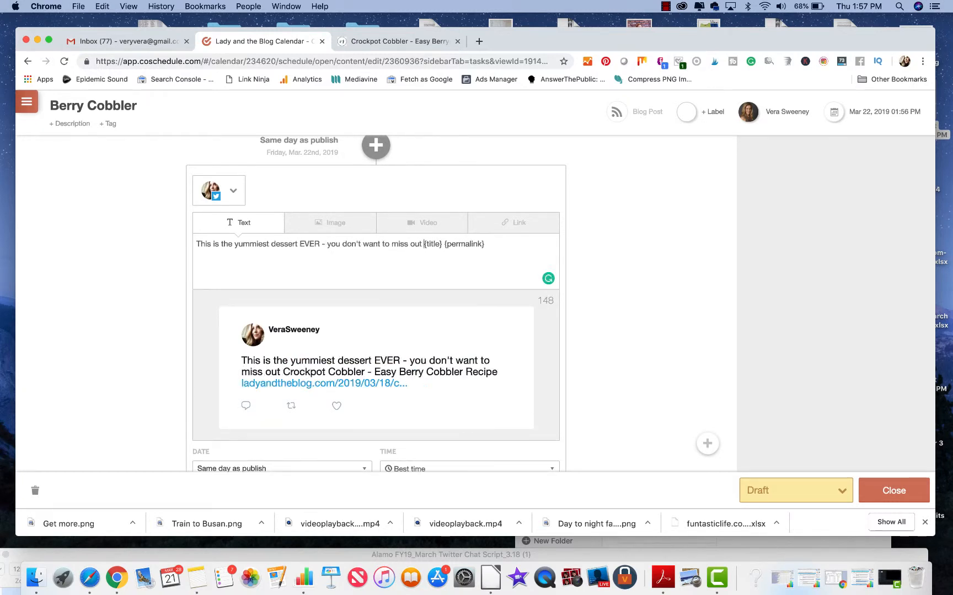
{"action": "type", "text": "his one. "}
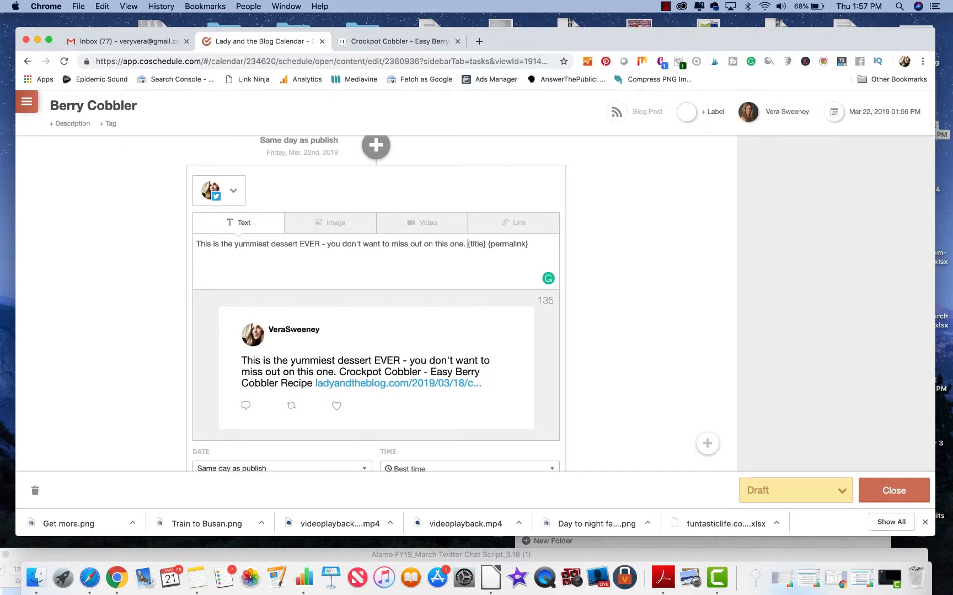
{"action": "type", "text": "Gra"}
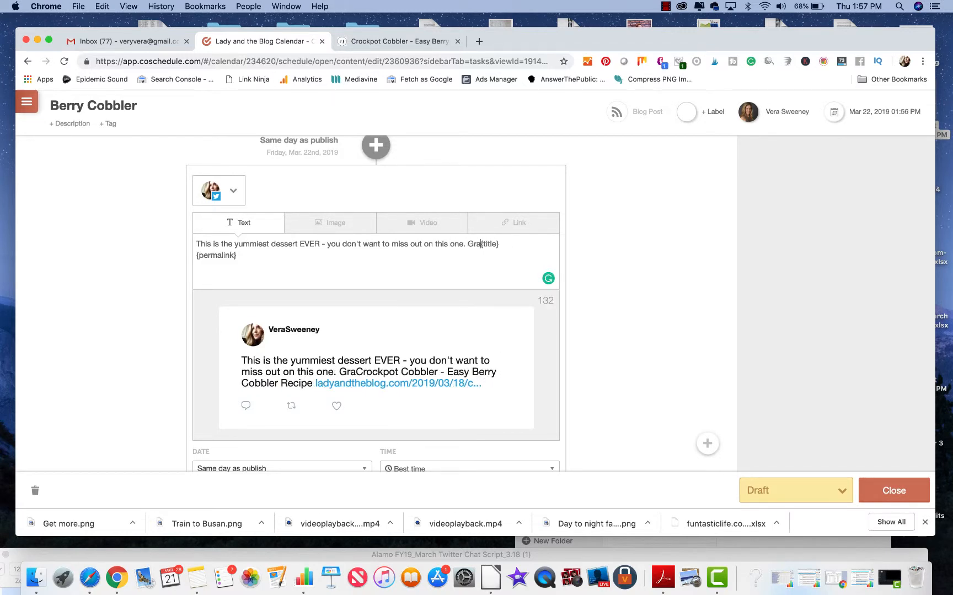
{"action": "type", "text": "b your slow cooker "}
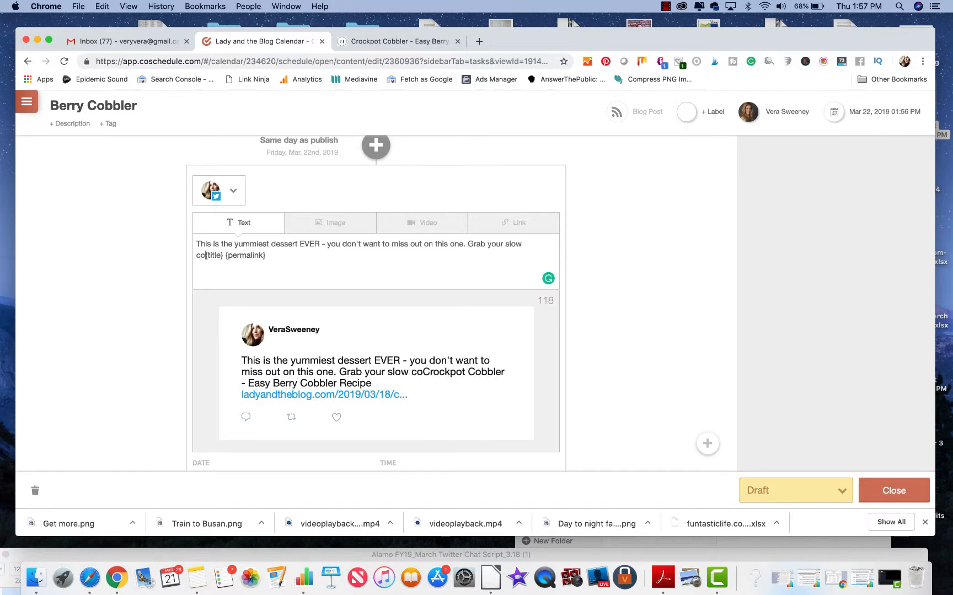
{"action": "type", "text": "and get goin"}
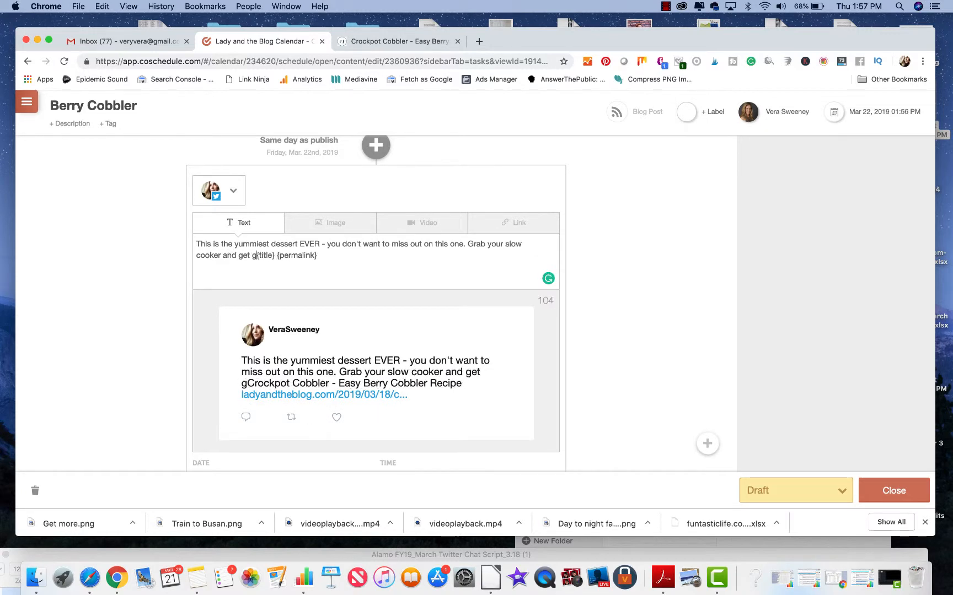
{"action": "type", "text": "g! #desser"}
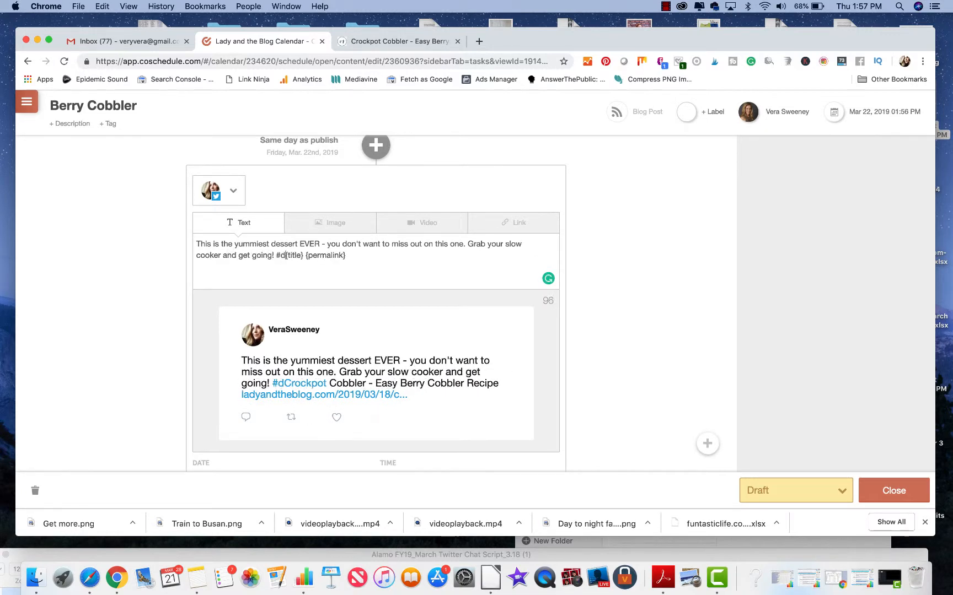
{"action": "type", "text": "t #"}
{"action": "type", "text": "slowcooker "}
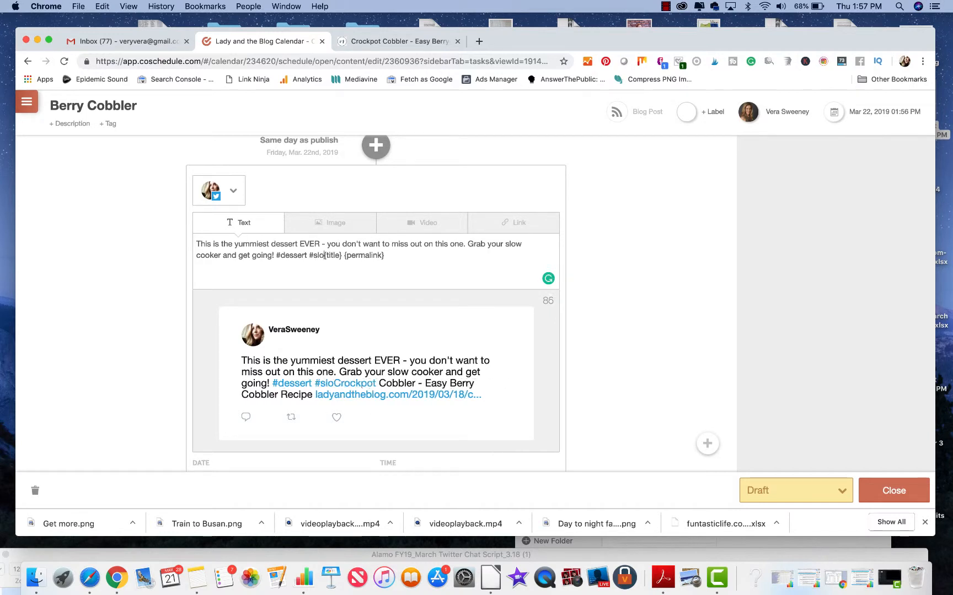
{"action": "type", "text": "#d"}
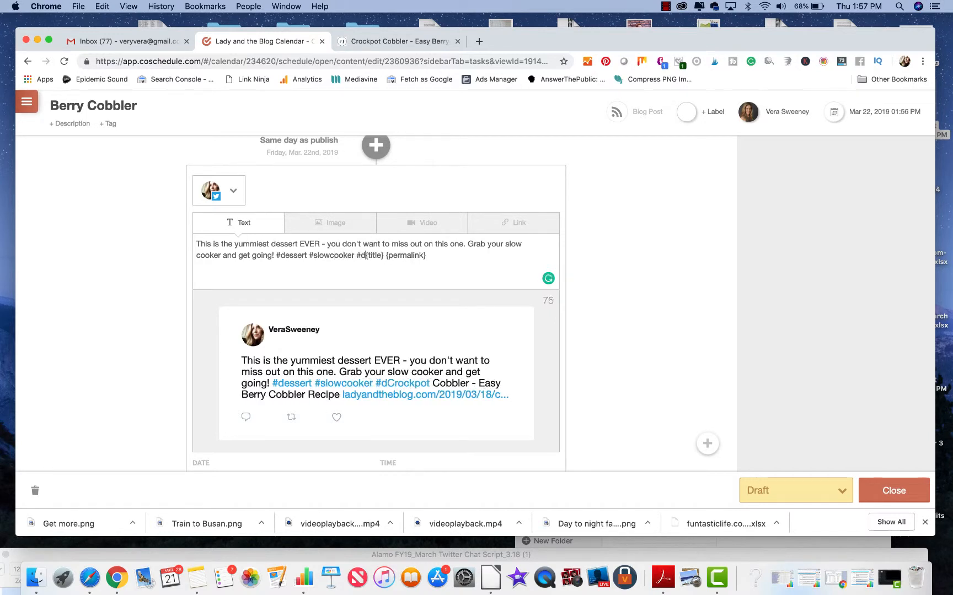
{"action": "type", "text": "foodpor"}
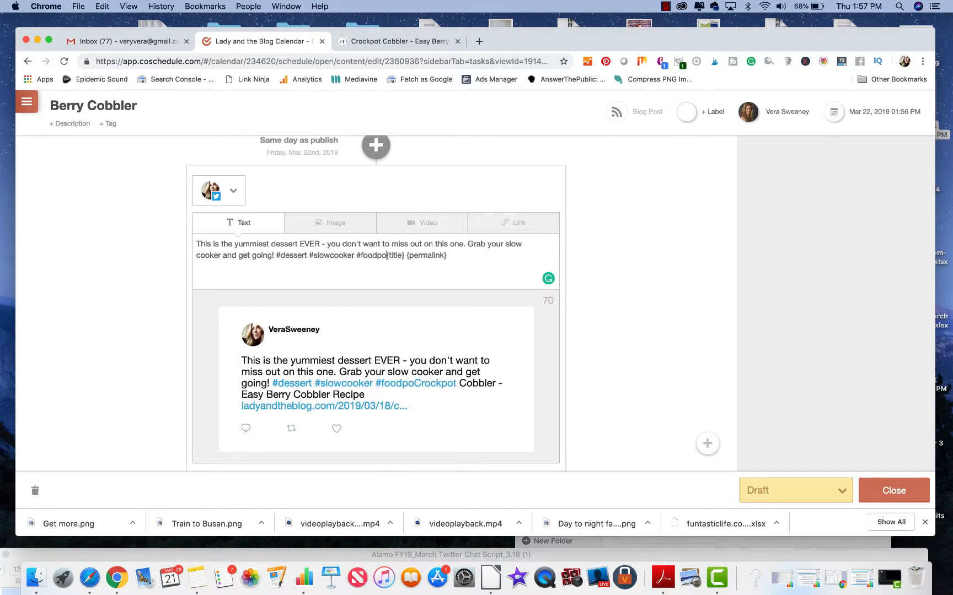
{"action": "type", "text": "n"}
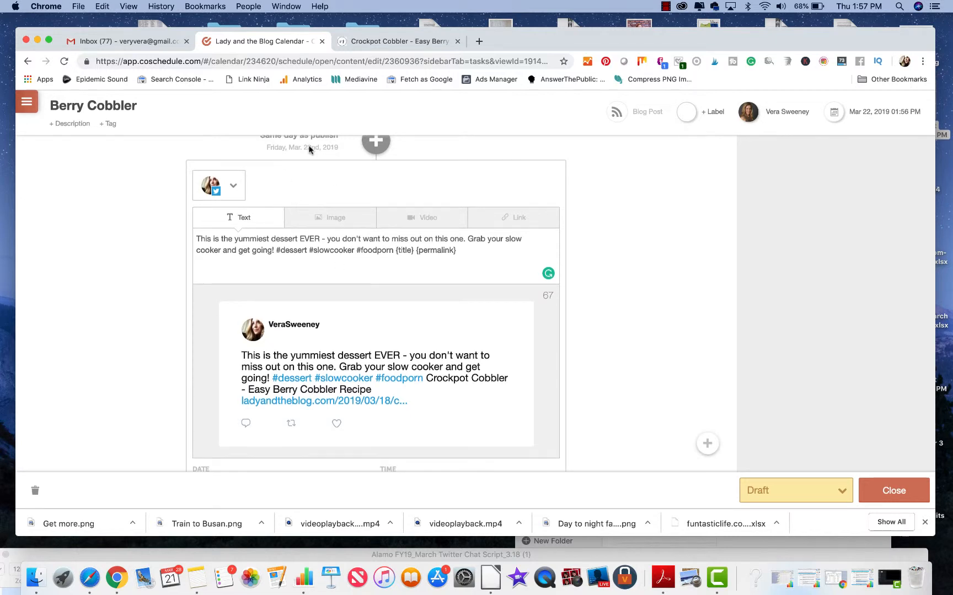
Step: Add the composed same-day Twitter message to the social campaign, keeping the best time setting
{"action": "scroll", "coordinate": [348, 237], "scroll_direction": "down", "scroll_amount": 2}
{"action": "scroll", "coordinate": [348, 237], "scroll_direction": "down", "scroll_amount": 2}
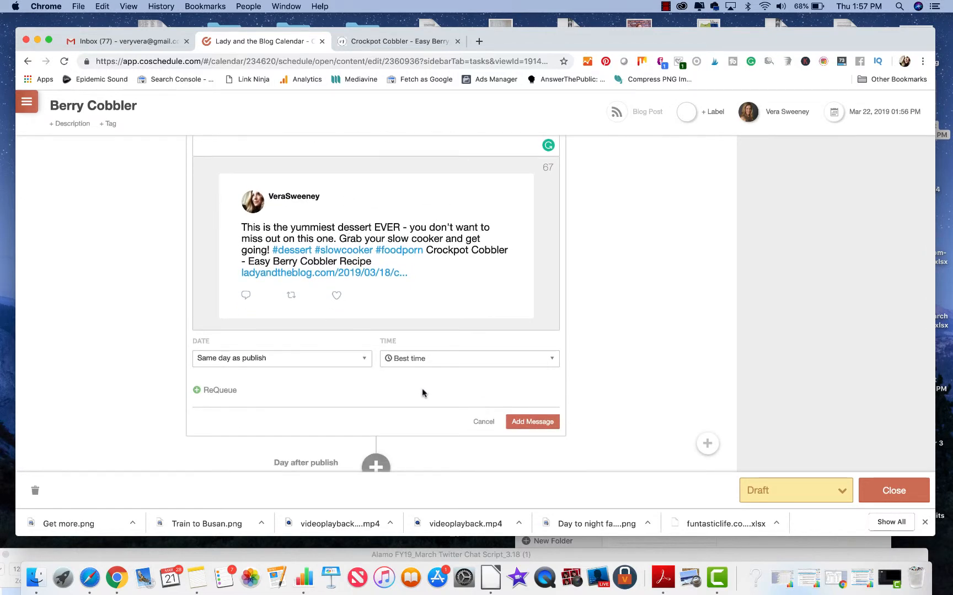
{"action": "scroll", "coordinate": [423, 392], "scroll_direction": "down", "scroll_amount": 2}
{"action": "left_click", "coordinate": [519, 355]}
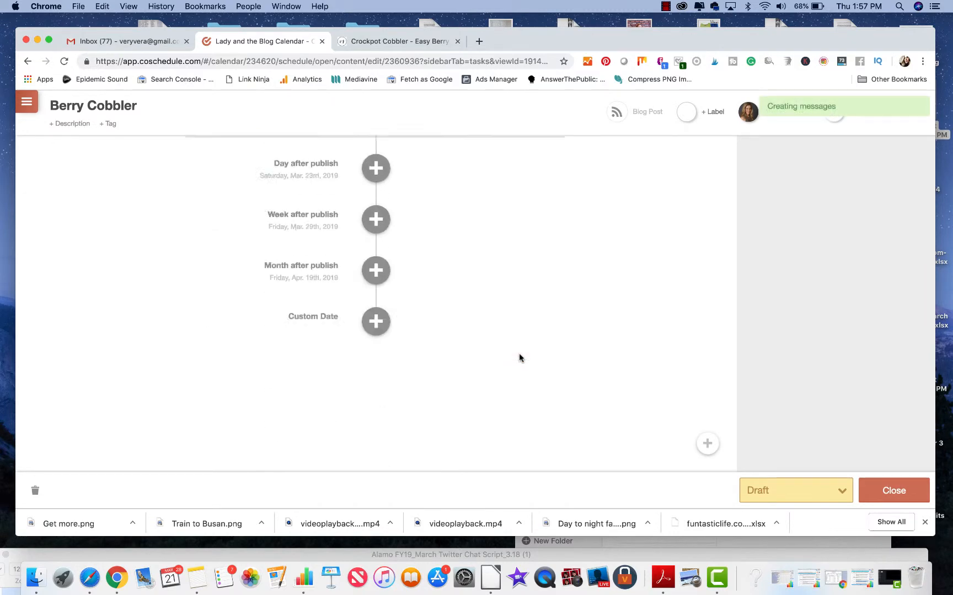
Step: Start a social message for the day after publish and select the Twitter profile for it
{"action": "scroll", "coordinate": [519, 355], "scroll_direction": "up", "scroll_amount": 5}
{"action": "scroll", "coordinate": [518, 354], "scroll_direction": "down", "scroll_amount": 5}
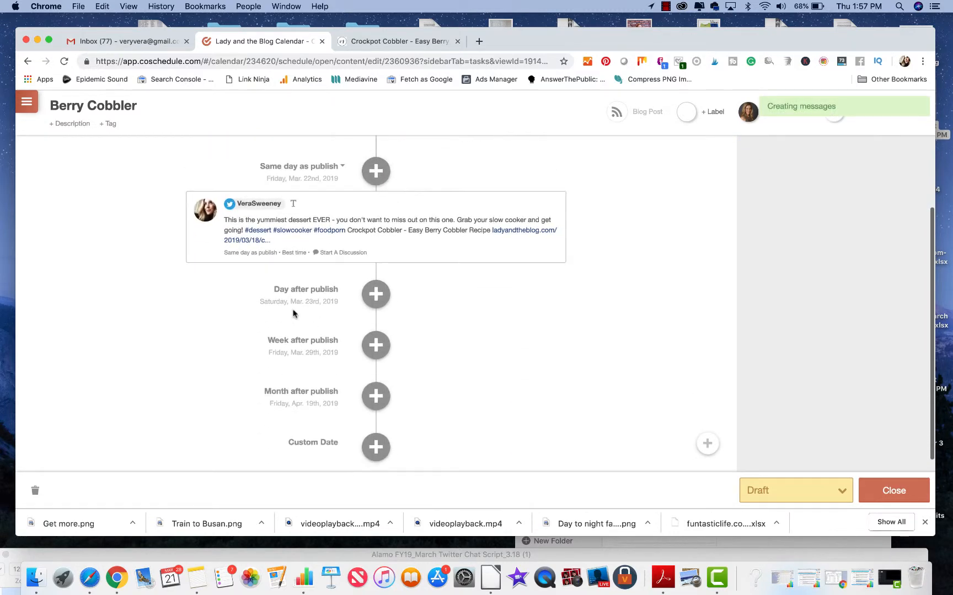
{"action": "left_click", "coordinate": [376, 299]}
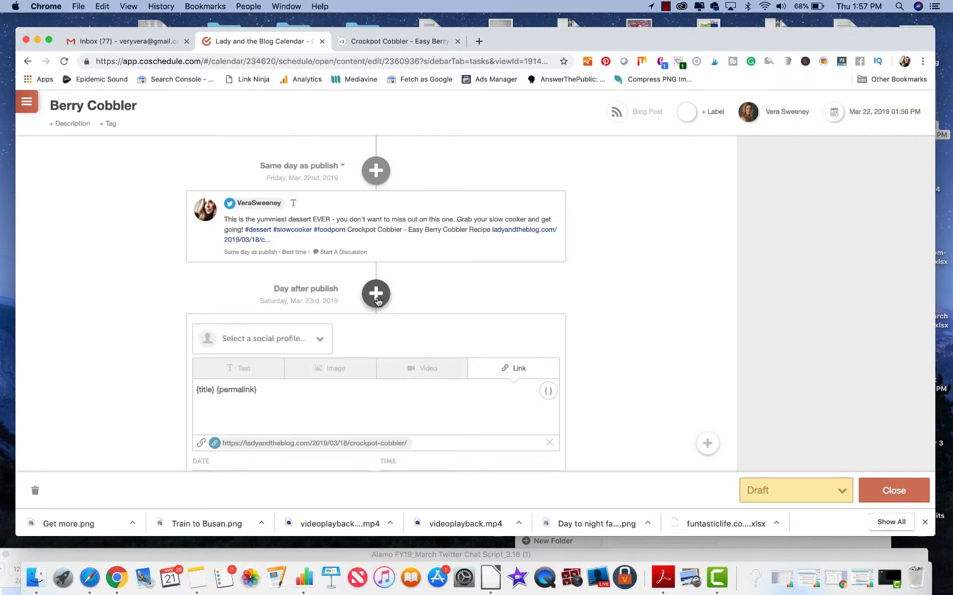
{"action": "scroll", "coordinate": [363, 312], "scroll_direction": "down", "scroll_amount": 2}
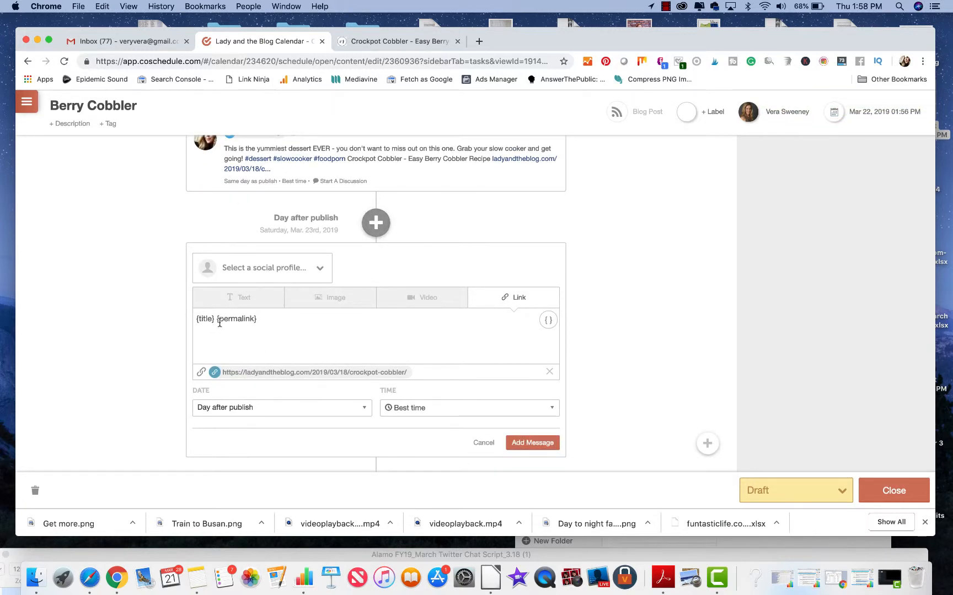
{"action": "left_click", "coordinate": [235, 267]}
{"action": "left_click", "coordinate": [235, 323]}
{"action": "left_click", "coordinate": [181, 360]}
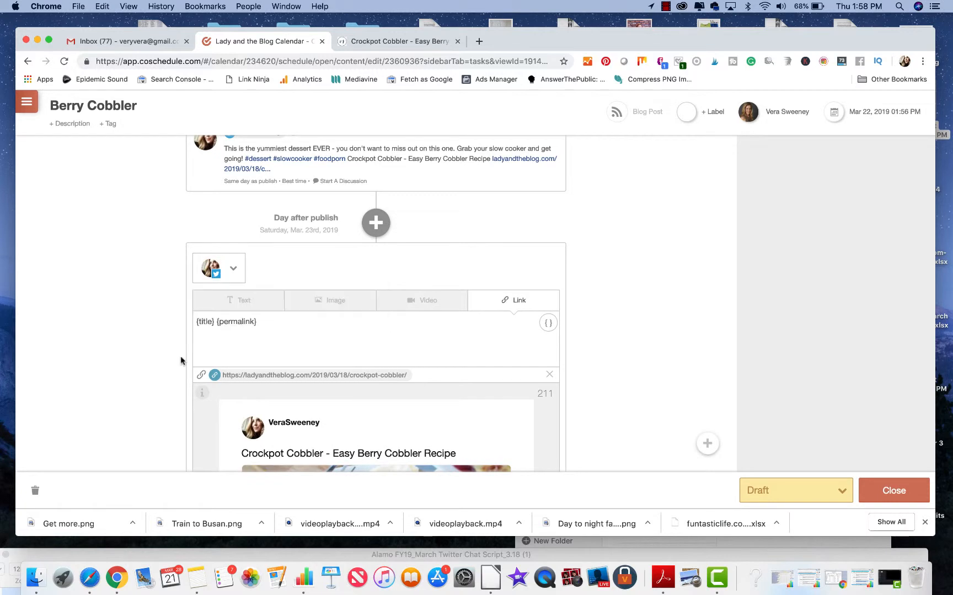
{"action": "scroll", "coordinate": [181, 361], "scroll_direction": "down", "scroll_amount": 2}
{"action": "left_click", "coordinate": [214, 192]}
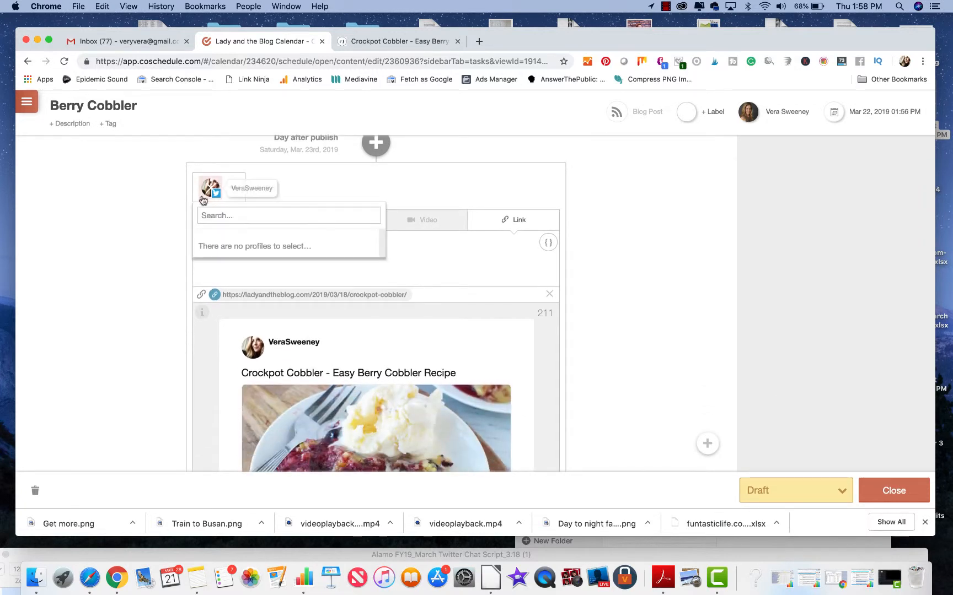
{"action": "left_click", "coordinate": [165, 275]}
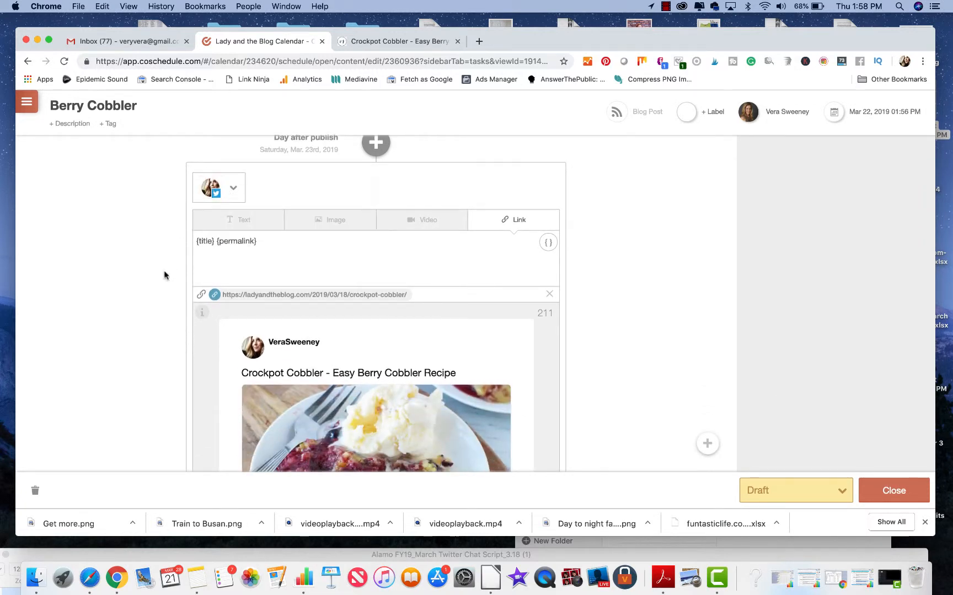
Step: Insert "Get in my belly. -->" before the {title} placeholder in the day-after-publish message
{"action": "left_click", "coordinate": [198, 242]}
{"action": "type", "text": "Get in my "}
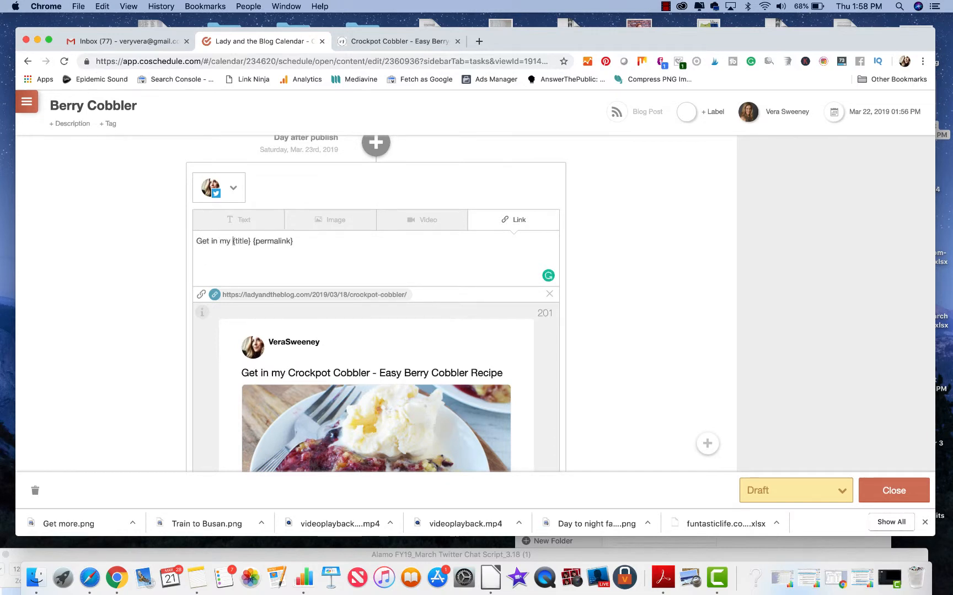
{"action": "type", "text": "belly. "}
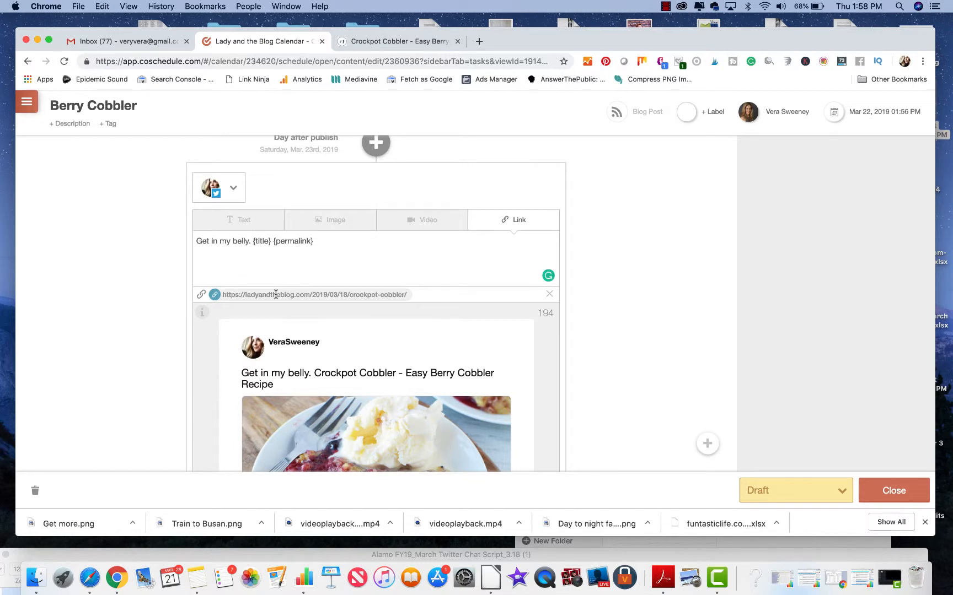
{"action": "type", "text": "--> "}
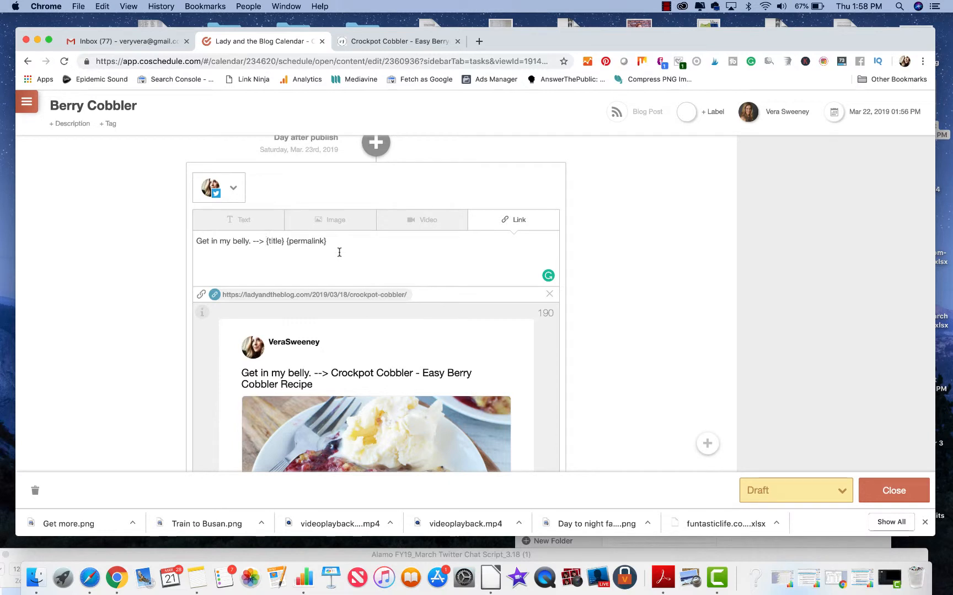
{"action": "type", "text": " #rec"}
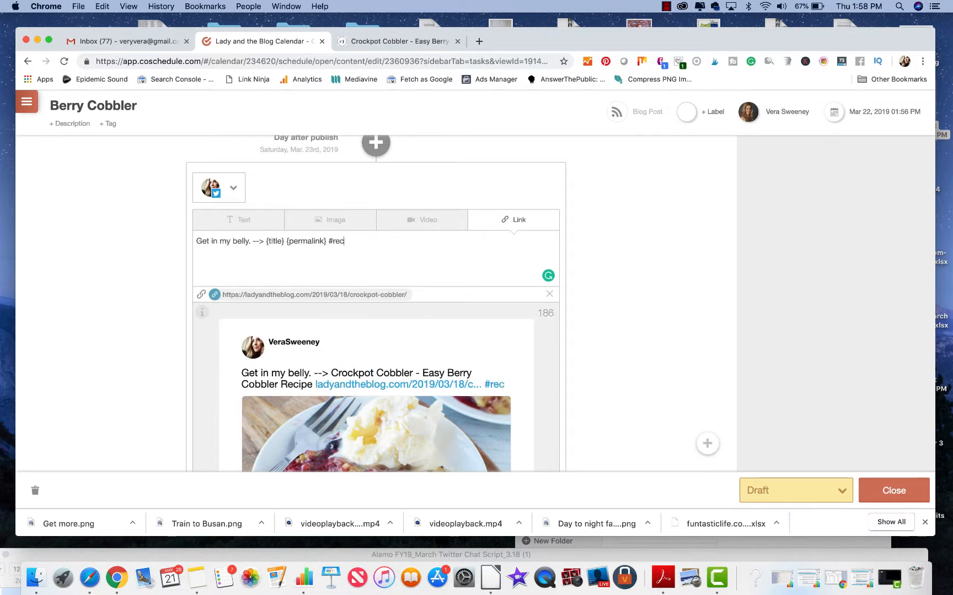
Step: Append the hashtags #recipe #dessert #sogood #icecream after the permalink and add the day-after-publish message to the campaign
{"action": "type", "text": "ipe "}
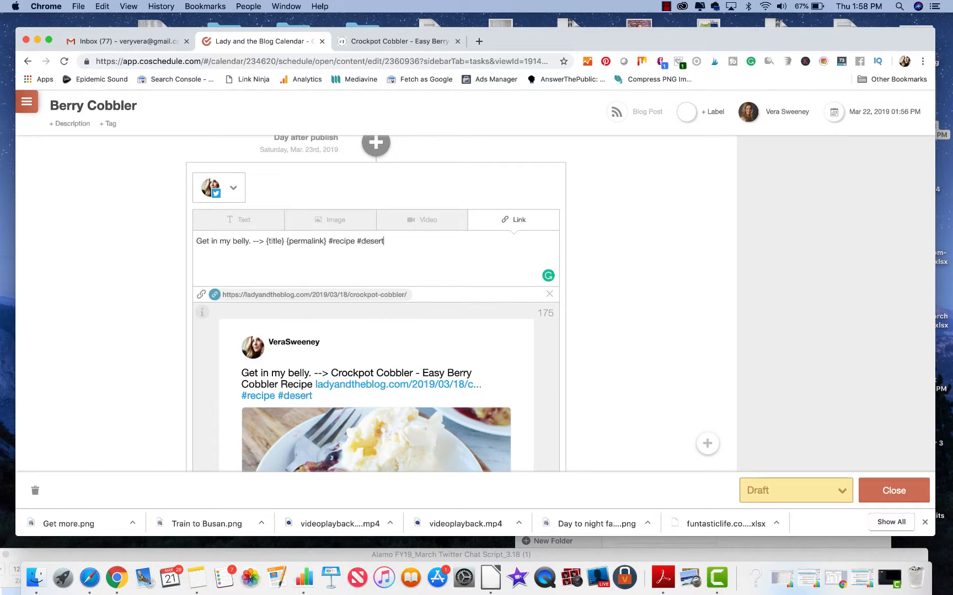
{"action": "type", "text": "#dessert #sogood #icecream"}
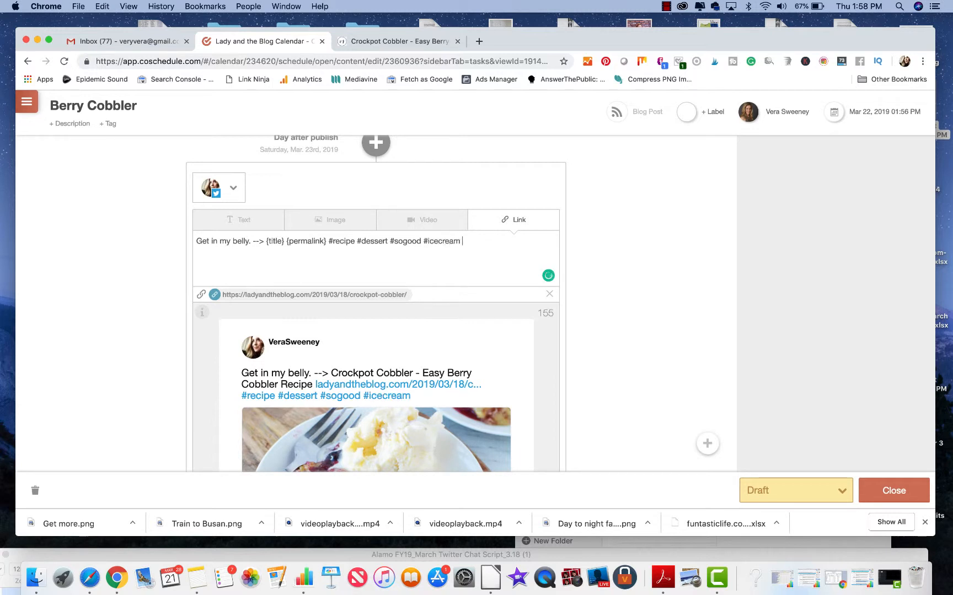
{"action": "scroll", "coordinate": [389, 307], "scroll_direction": "down", "scroll_amount": 5}
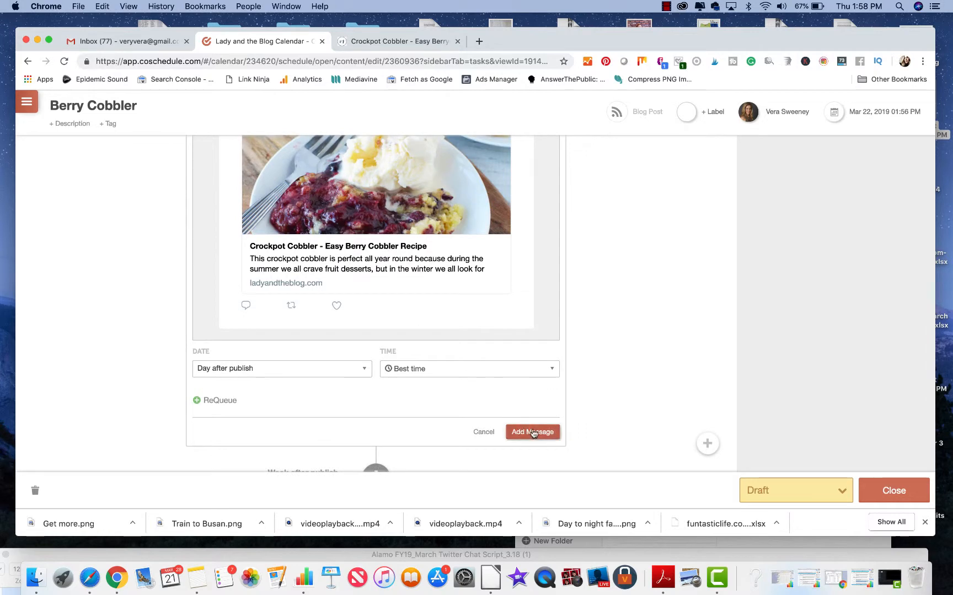
{"action": "left_click", "coordinate": [532, 431]}
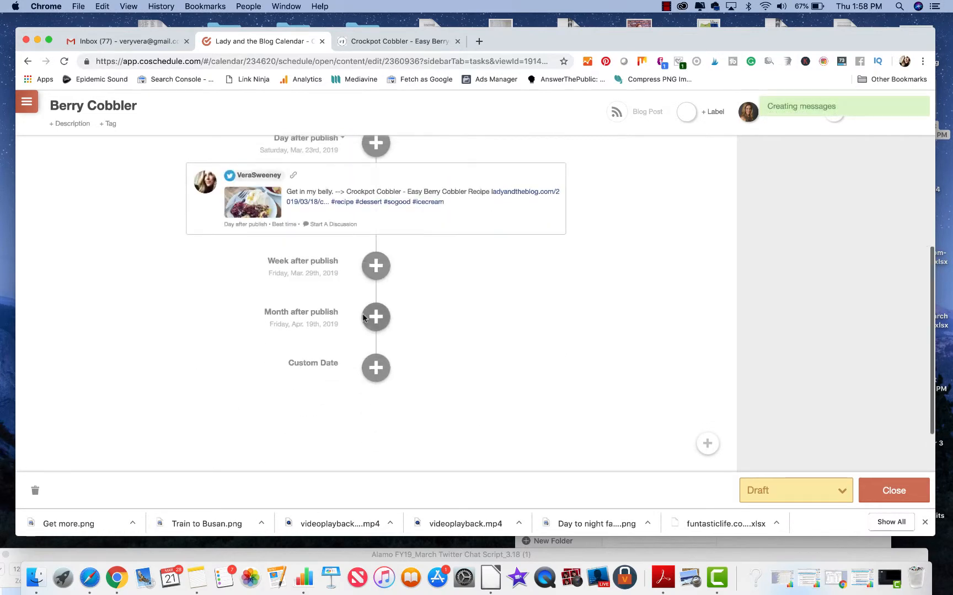
Step: Create a week-after-publish Twitter message with #dessert appended after the permalink and add it to the campaign
{"action": "left_click", "coordinate": [376, 267]}
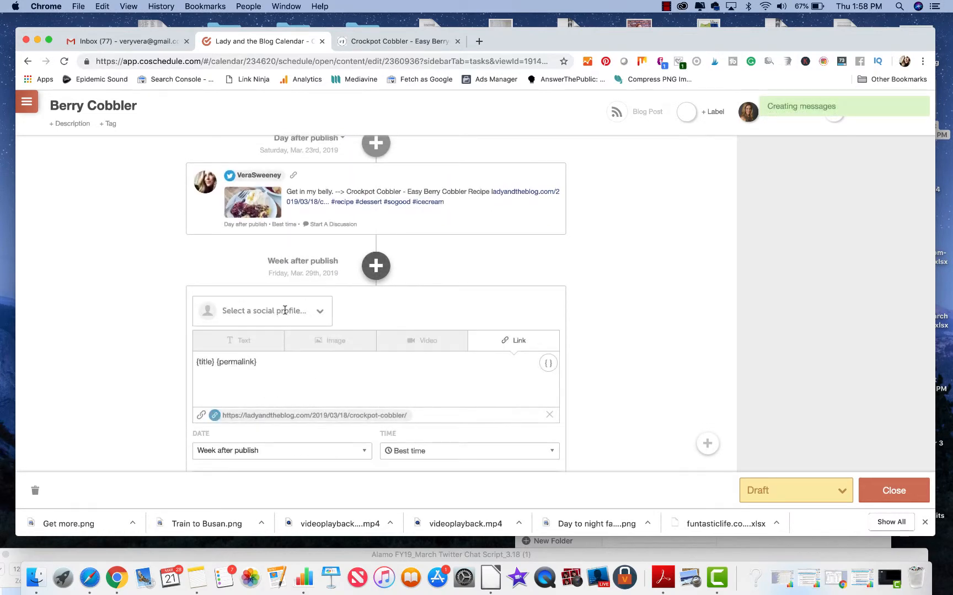
{"action": "left_click", "coordinate": [267, 358]}
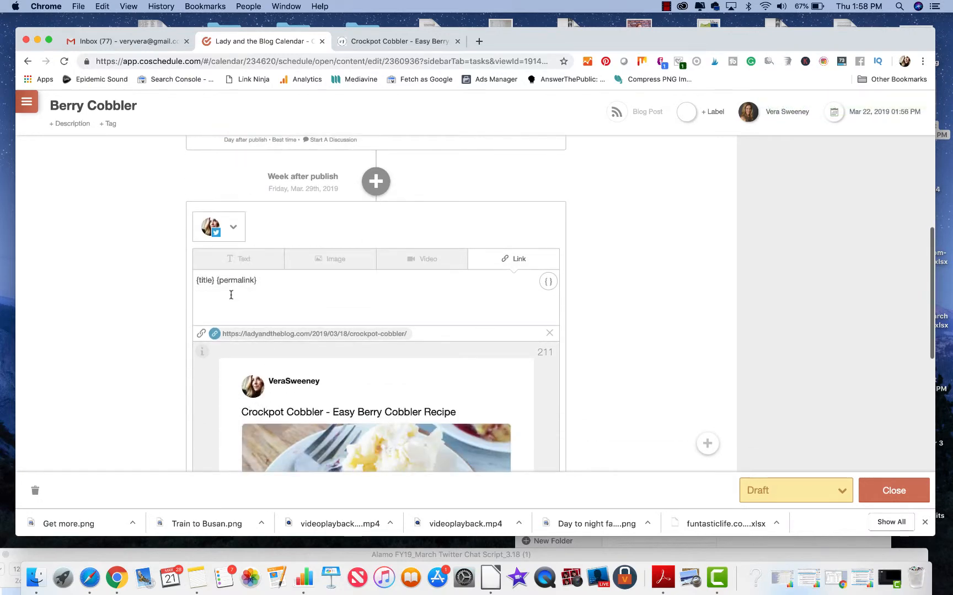
{"action": "type", "text": "#dessert"}
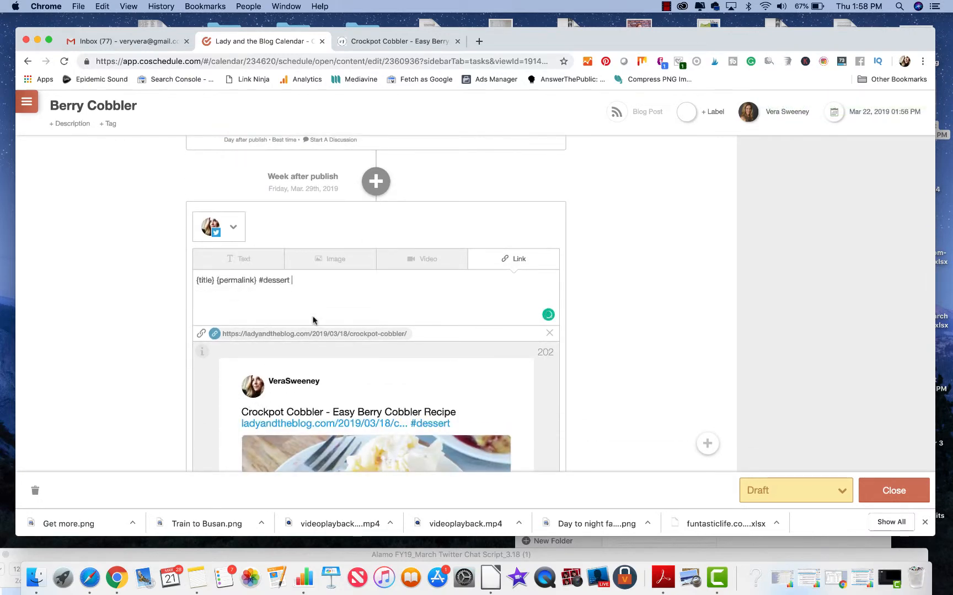
{"action": "scroll", "coordinate": [312, 320], "scroll_direction": "down", "scroll_amount": 10}
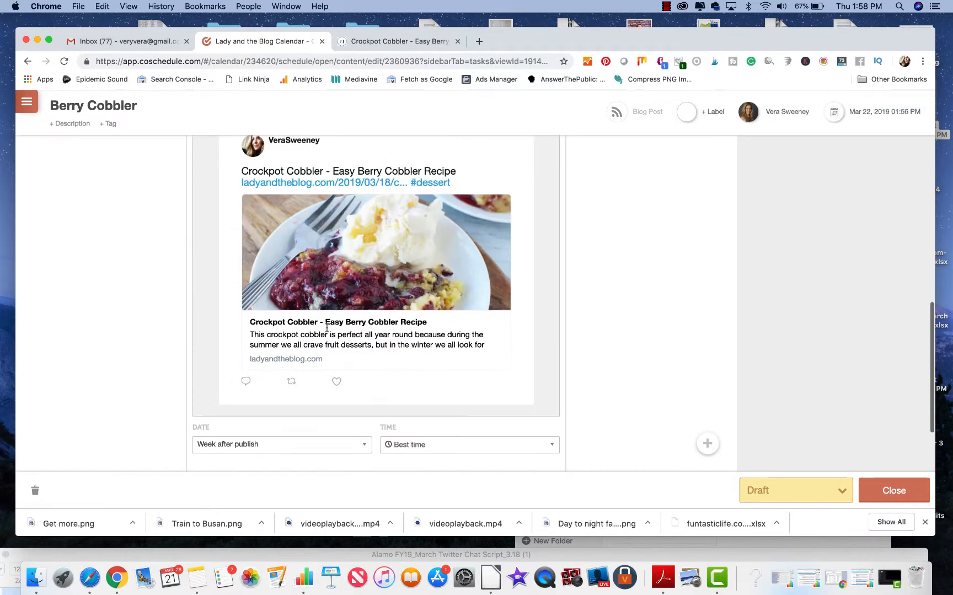
{"action": "left_click", "coordinate": [529, 409]}
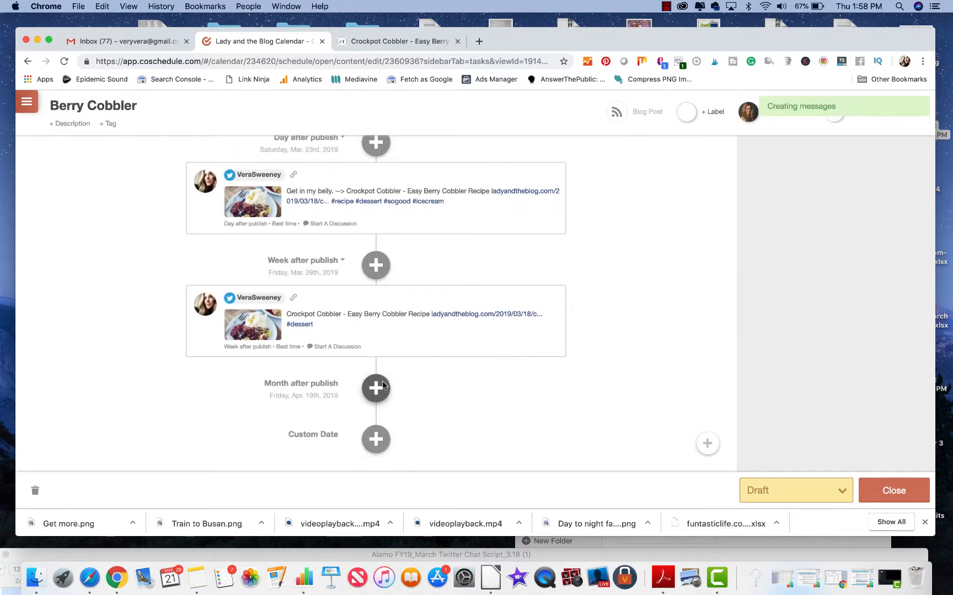
Step: Start a social message for the month after publish and select the Twitter profile for it
{"action": "left_click", "coordinate": [375, 389]}
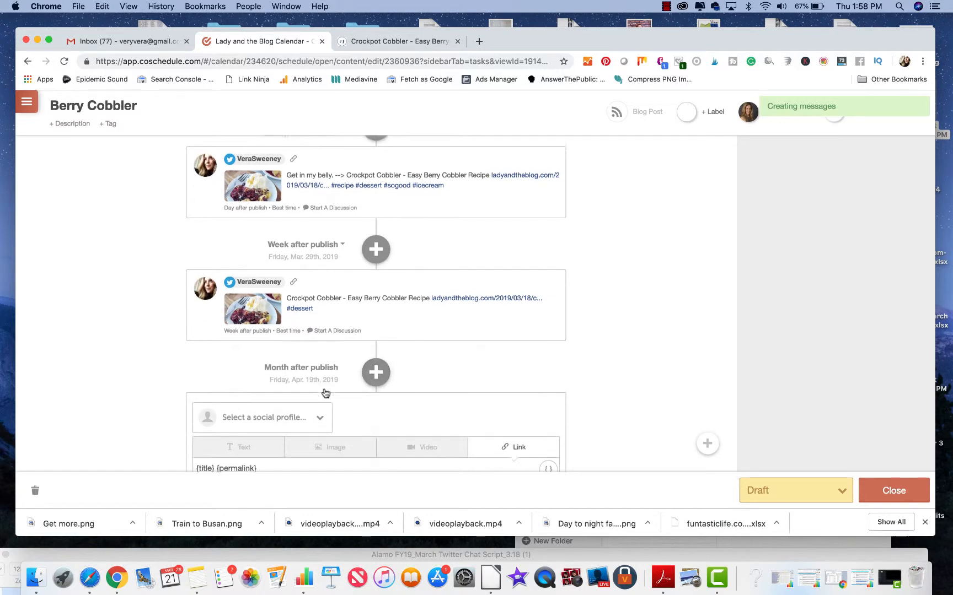
{"action": "left_click", "coordinate": [296, 357]}
{"action": "left_click", "coordinate": [283, 409]}
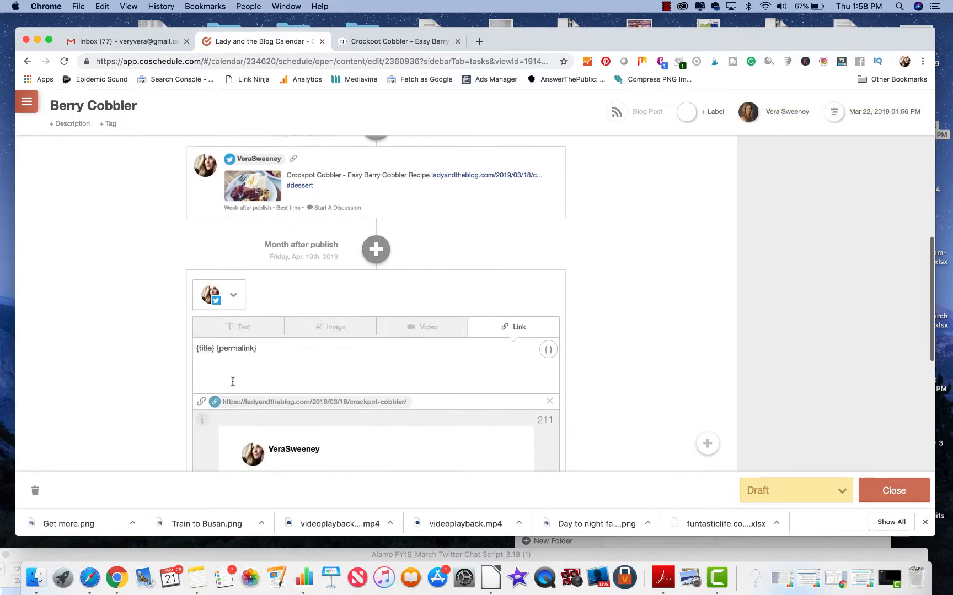
Step: Insert "This recipe is perfect all year long!!! My entire family is obsessed. -->" before the {title} placeholder in the month-after-publish message
{"action": "type", "text": "This reci"}
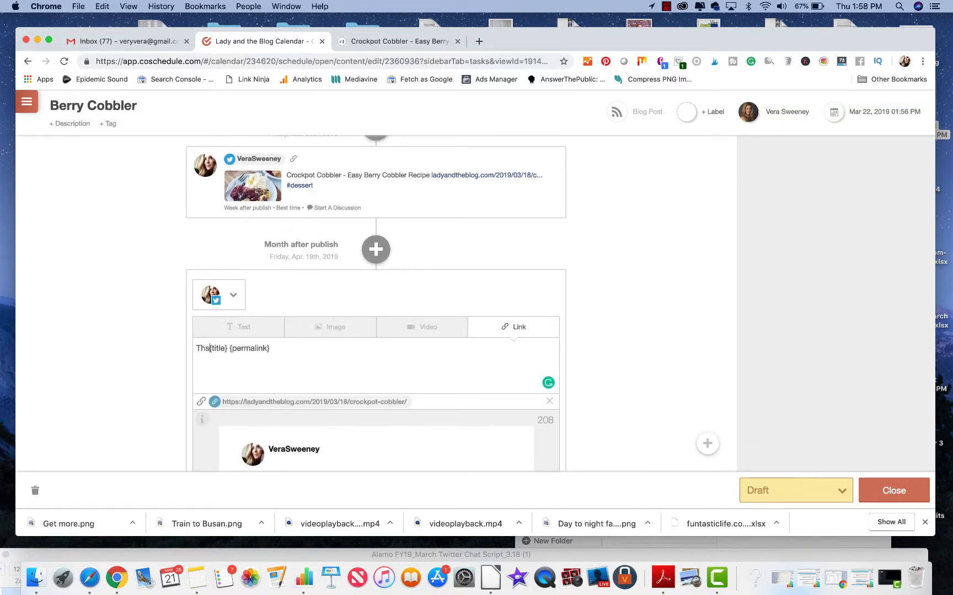
{"action": "type", "text": "pe is perfect"}
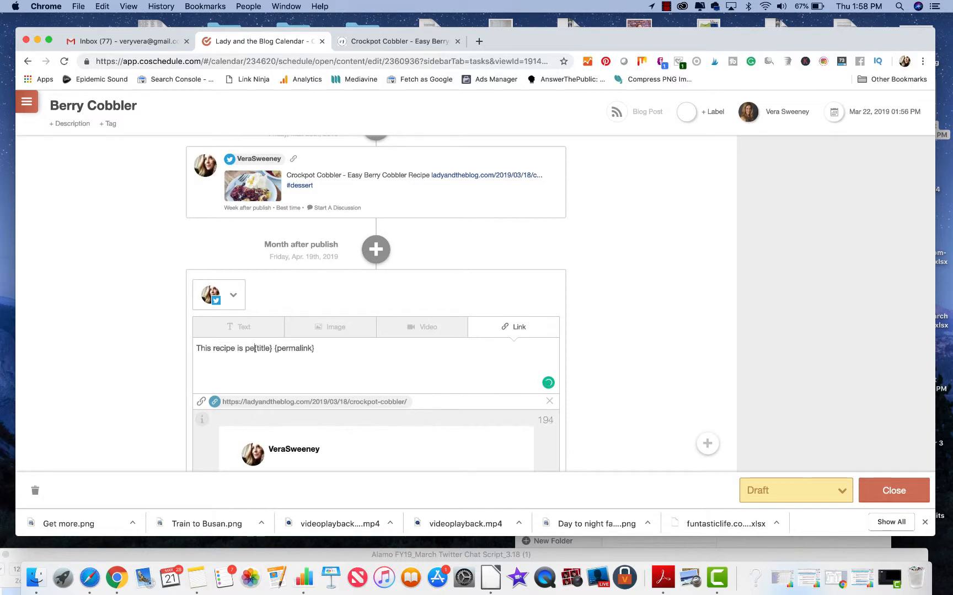
{"action": "type", "text": "year long!!! "}
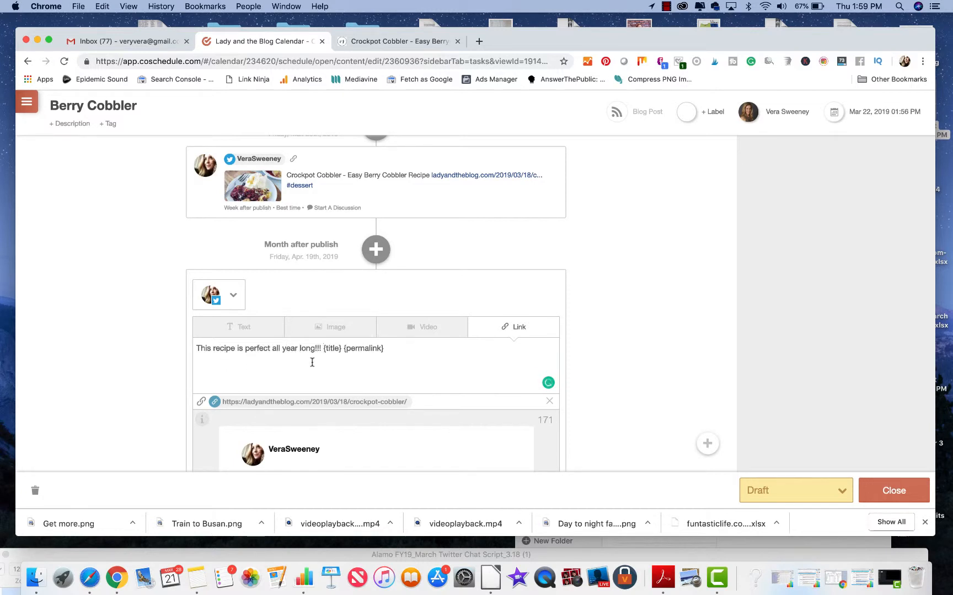
{"action": "type", "text": "Obs"}
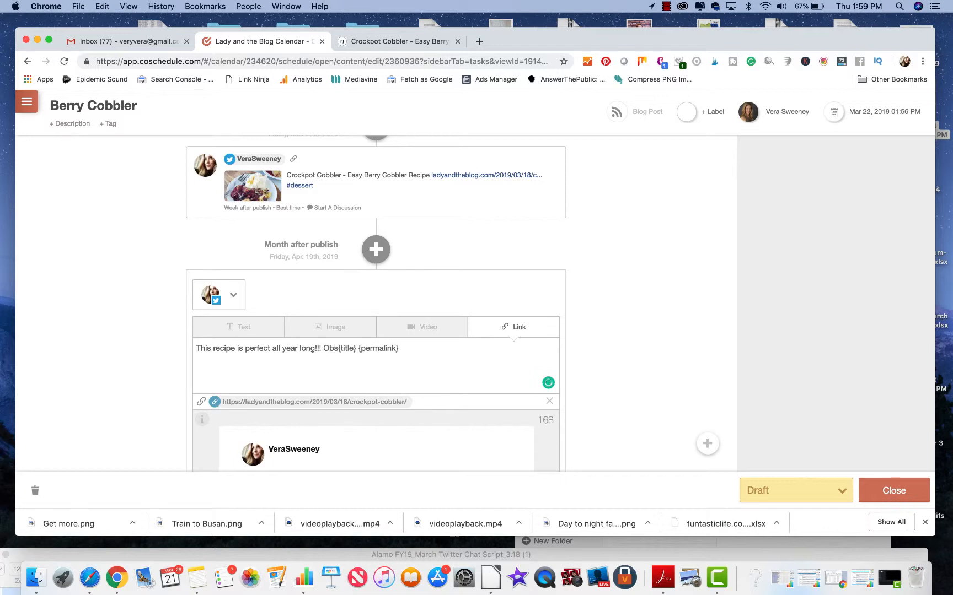
{"action": "key", "text": "BackSpace"}
{"action": "key", "text": "BackSpace"}
{"action": "key", "text": "BackSpace"}
{"action": "type", "text": "My entire fam"}
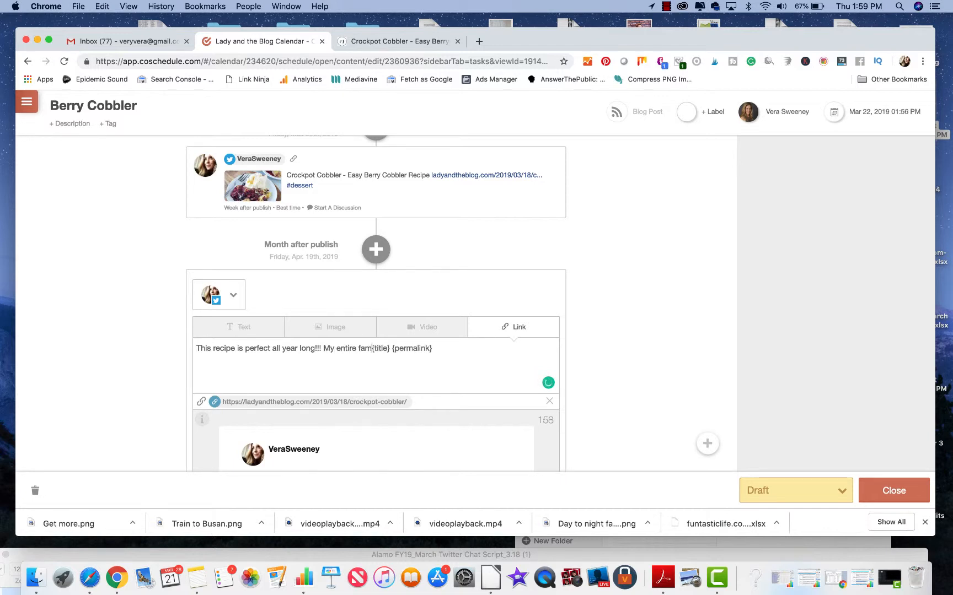
{"action": "type", "text": "ily is obsessed"}
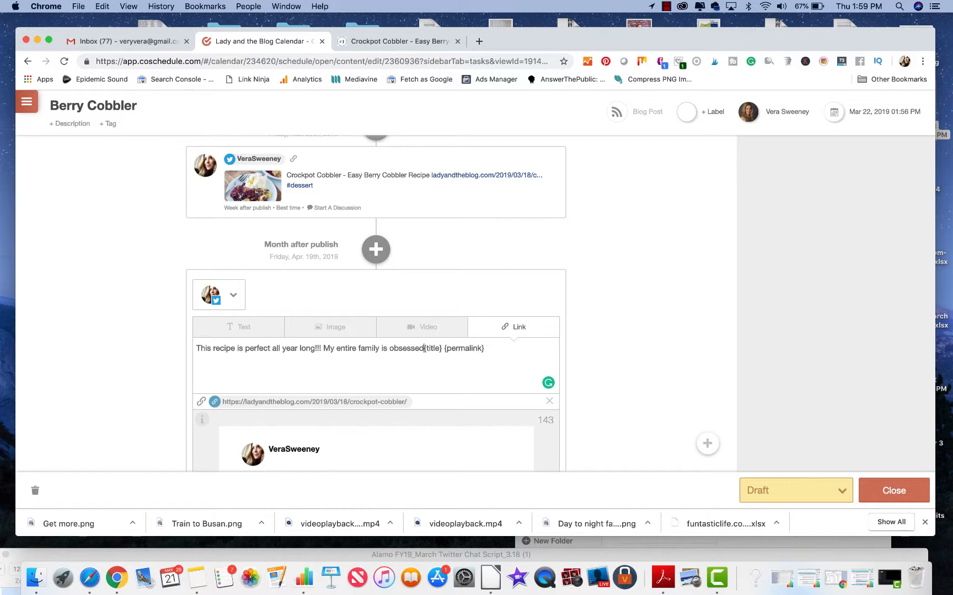
{"action": "type", "text": "."}
{"action": "scroll", "coordinate": [480, 364], "scroll_direction": "down", "scroll_amount": 5}
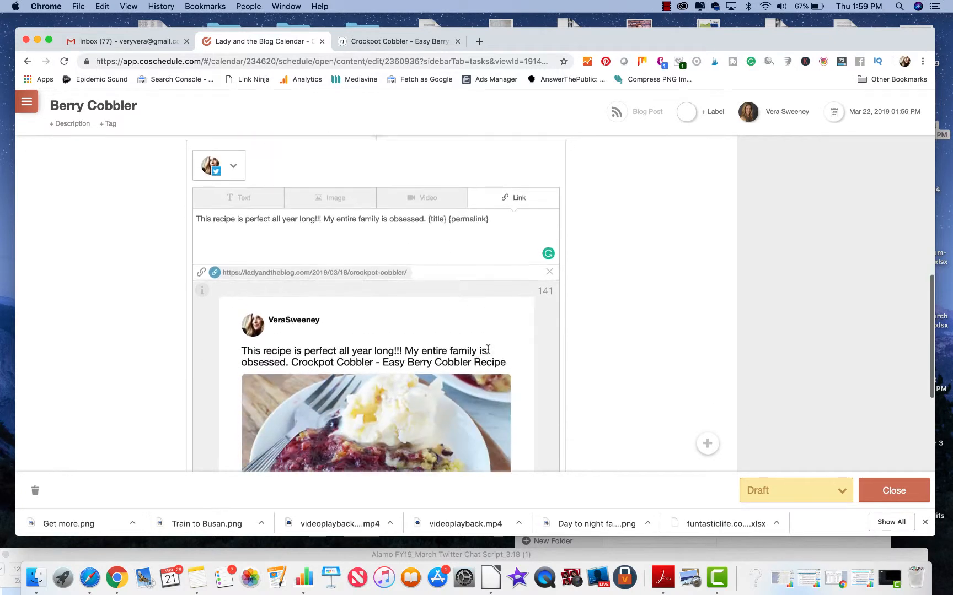
{"action": "type", "text": "--> "}
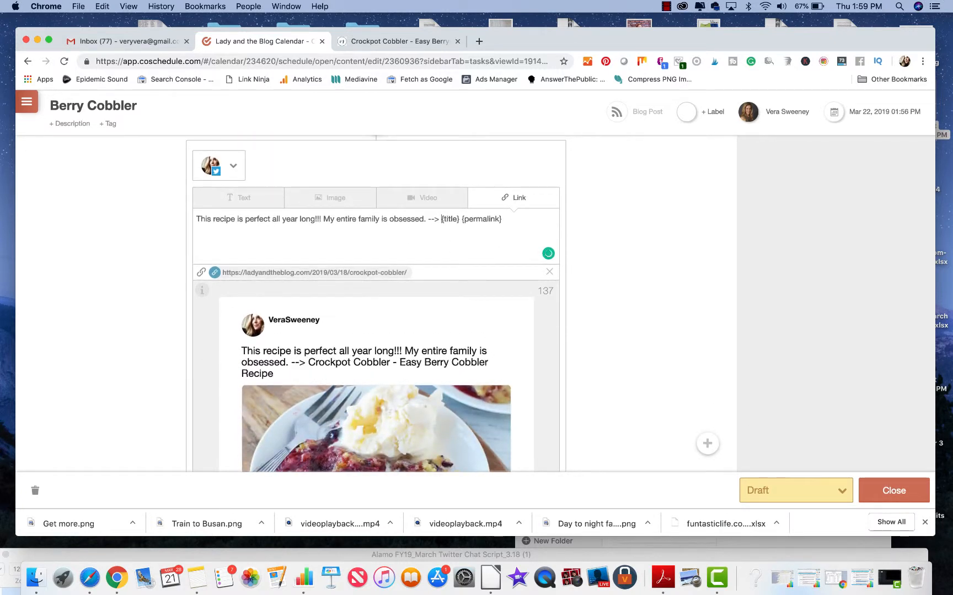
{"action": "type", "text": " #"}
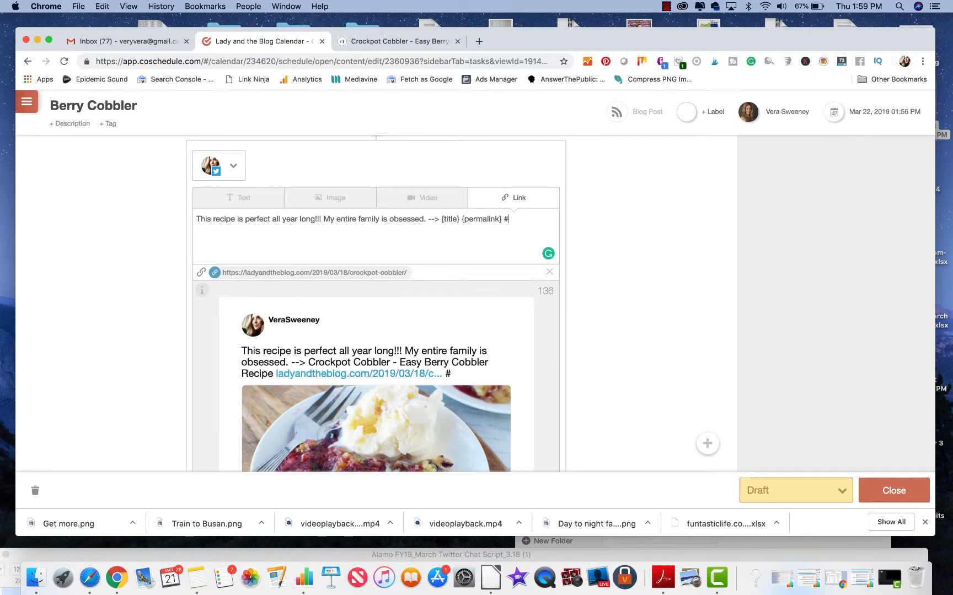
{"action": "type", "text": "recipe #d"}
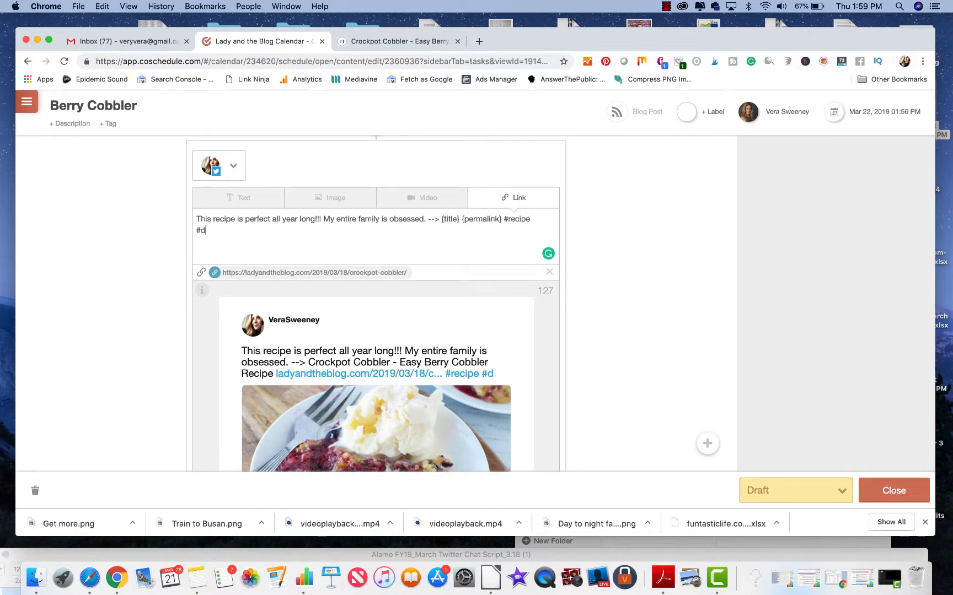
{"action": "type", "text": "essert"}
Step: Append the hashtags #recipe #dessert after the permalink and add the month-after-publish message to the campaign
{"action": "scroll", "coordinate": [529, 319], "scroll_direction": "down", "scroll_amount": 10}
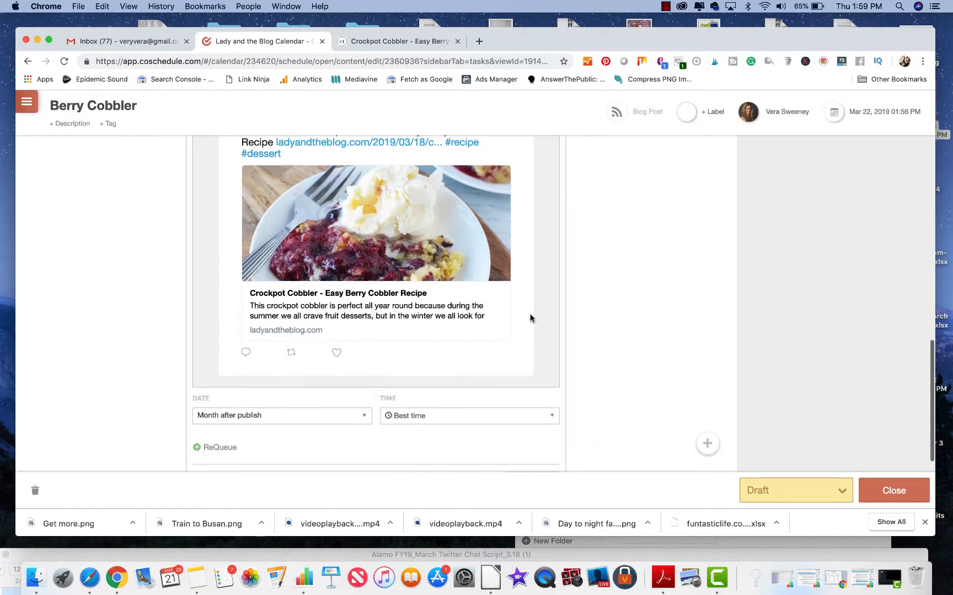
{"action": "left_click", "coordinate": [528, 429]}
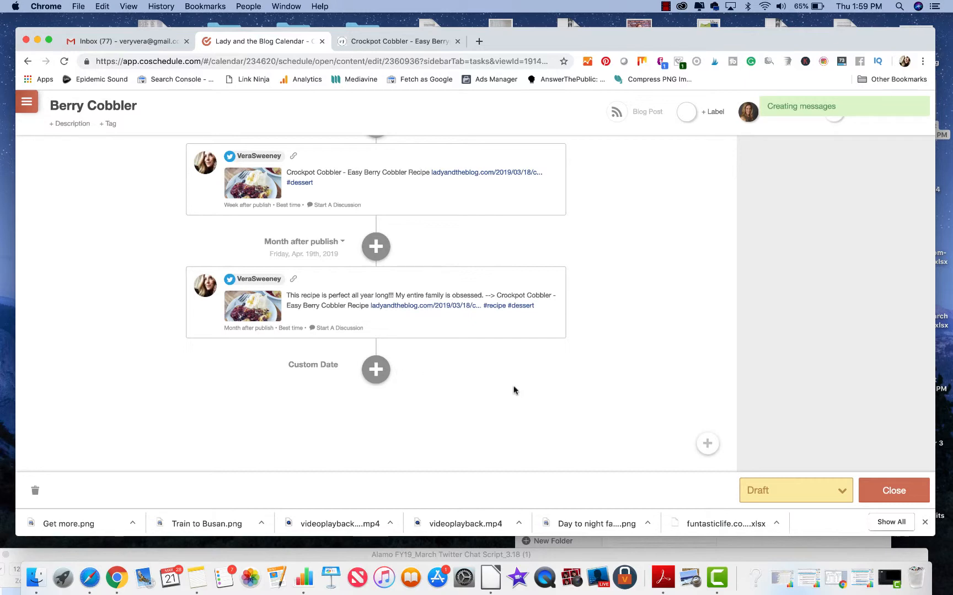
Step: Close the Berry Cobbler project and review its scheduled messages on the calendar
{"action": "left_click", "coordinate": [893, 490]}
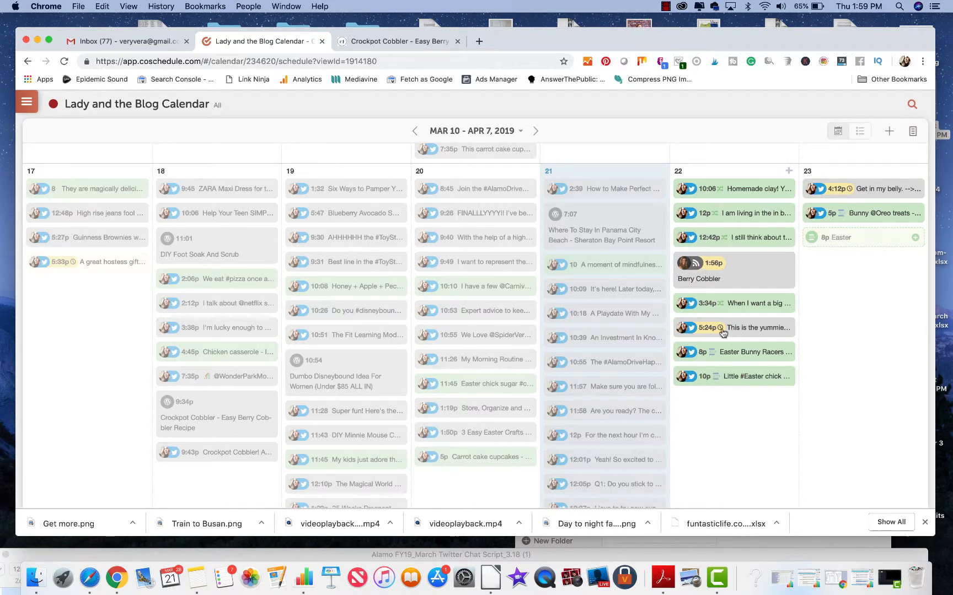
{"action": "mouse_move", "coordinate": [702, 334]}
{"action": "scroll", "coordinate": [842, 271], "scroll_direction": "down", "scroll_amount": 10}
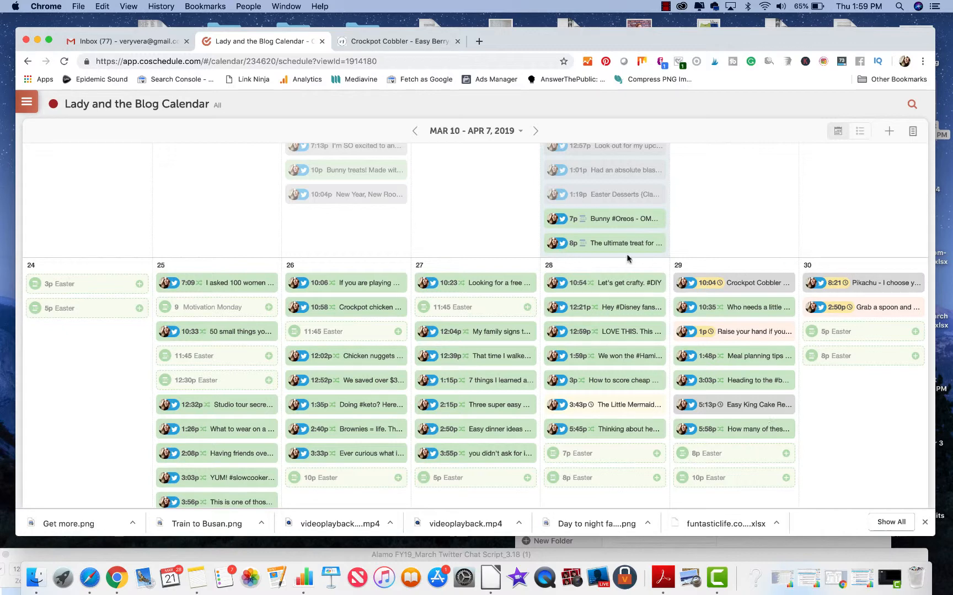
{"action": "scroll", "coordinate": [628, 259], "scroll_direction": "up", "scroll_amount": 5}
{"action": "scroll", "coordinate": [629, 259], "scroll_direction": "down", "scroll_amount": 3}
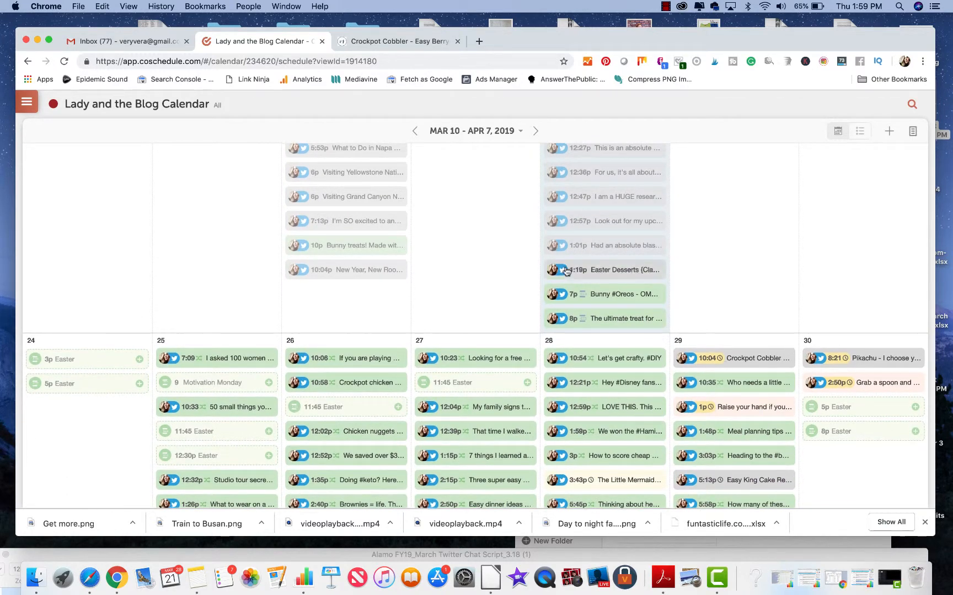
{"action": "scroll", "coordinate": [708, 261], "scroll_direction": "up", "scroll_amount": 5}
Step: Open the Food group in ReQueue and look through its active messages
{"action": "left_click", "coordinate": [26, 102]}
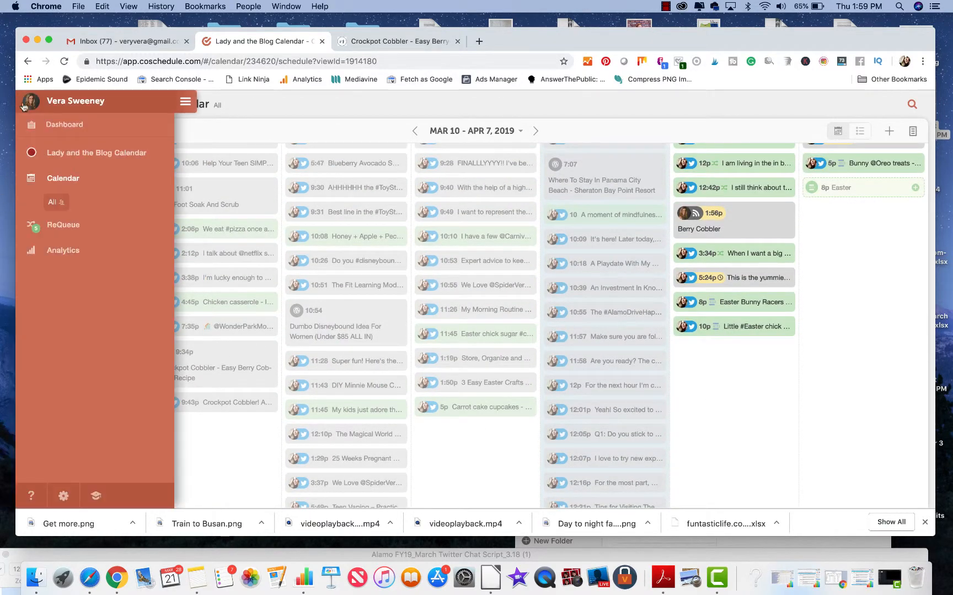
{"action": "left_click", "coordinate": [65, 225]}
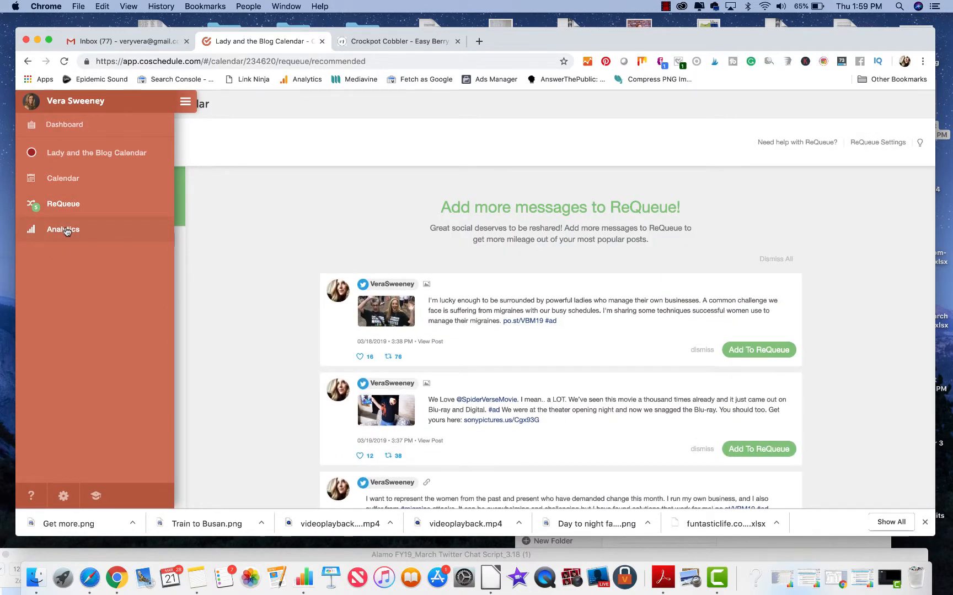
{"action": "left_click", "coordinate": [223, 216]}
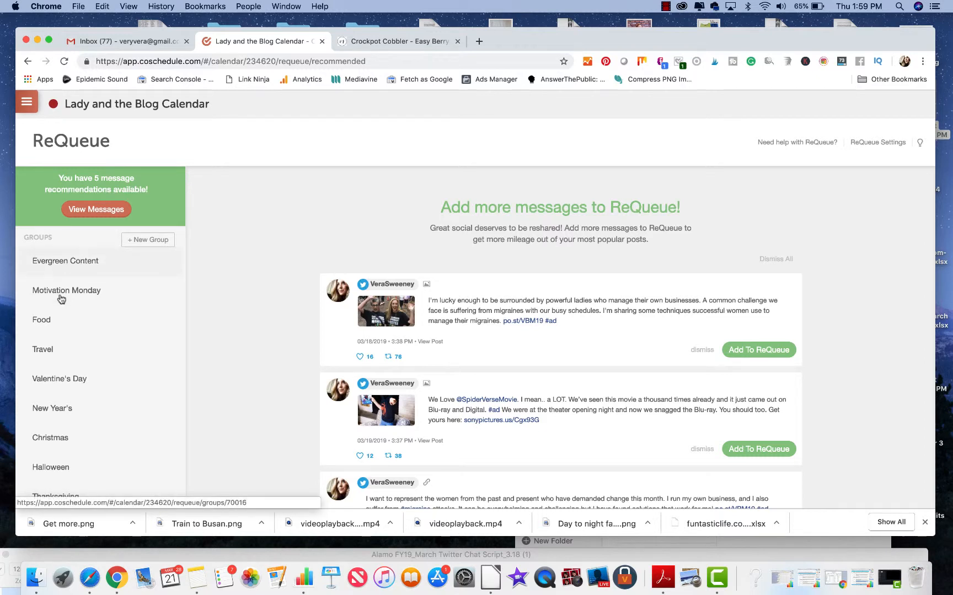
{"action": "left_click", "coordinate": [44, 320]}
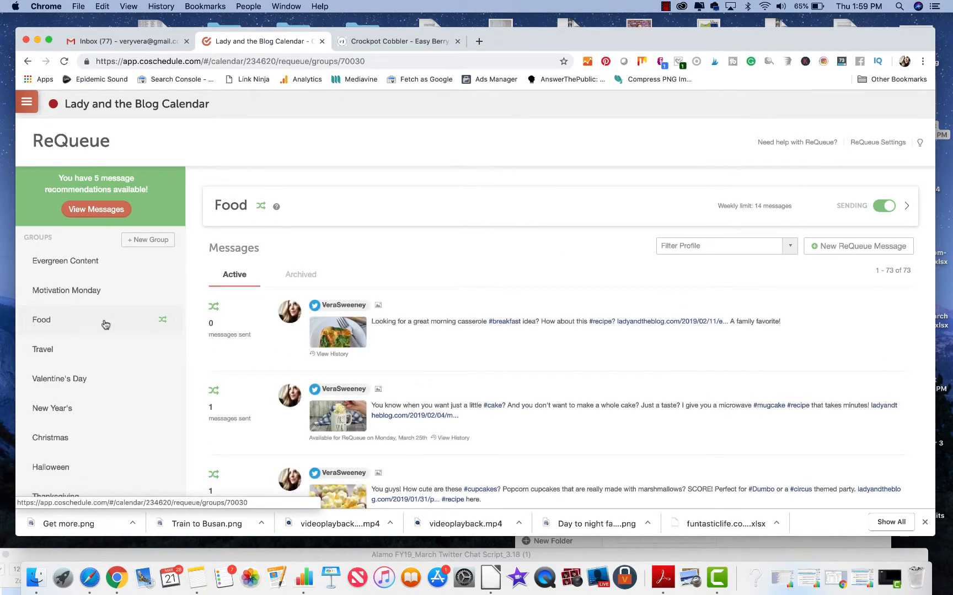
{"action": "scroll", "coordinate": [363, 364], "scroll_direction": "down", "scroll_amount": 5}
{"action": "scroll", "coordinate": [363, 364], "scroll_direction": "down", "scroll_amount": 15}
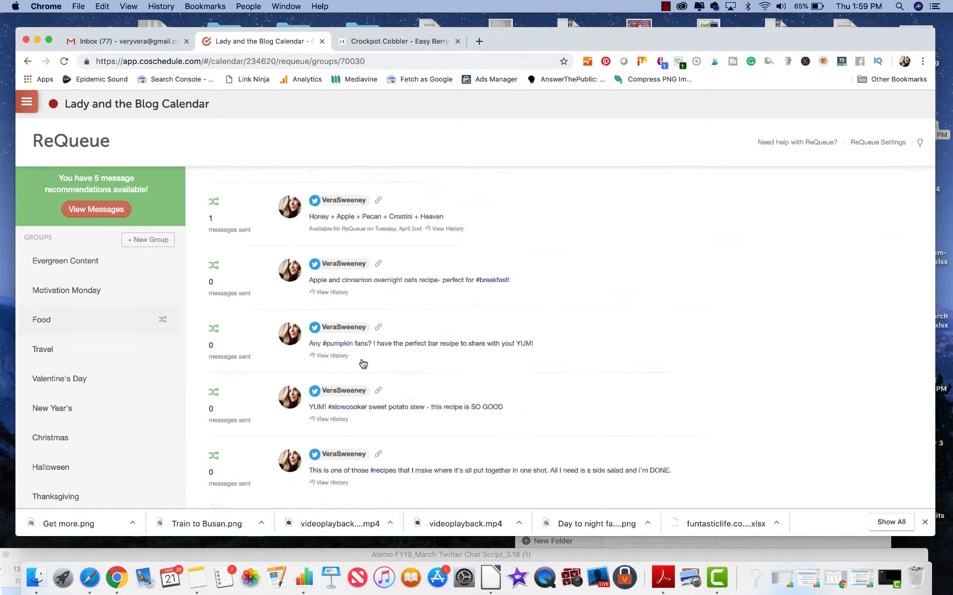
{"action": "scroll", "coordinate": [362, 364], "scroll_direction": "up", "scroll_amount": 20}
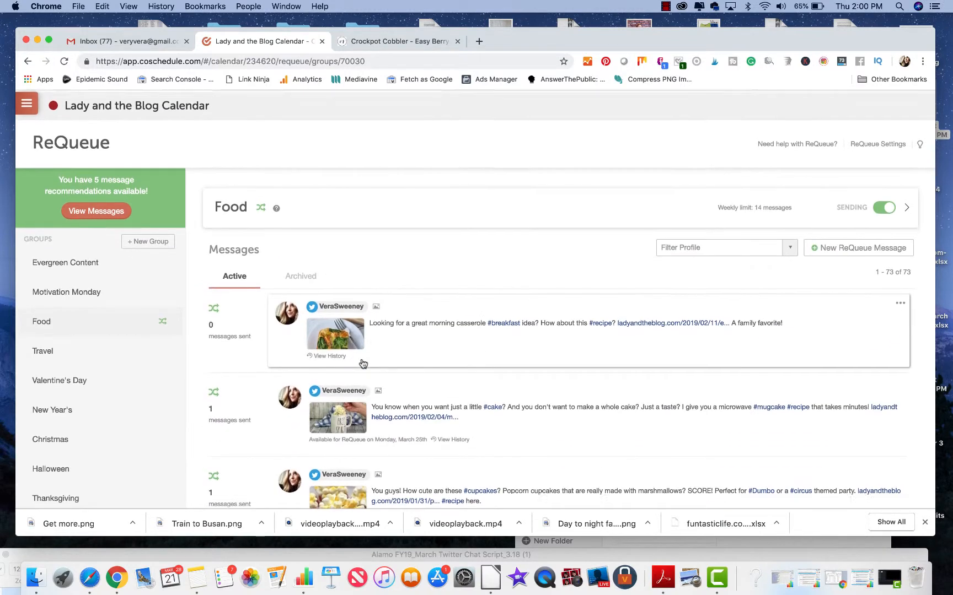
{"action": "left_click", "coordinate": [827, 252]}
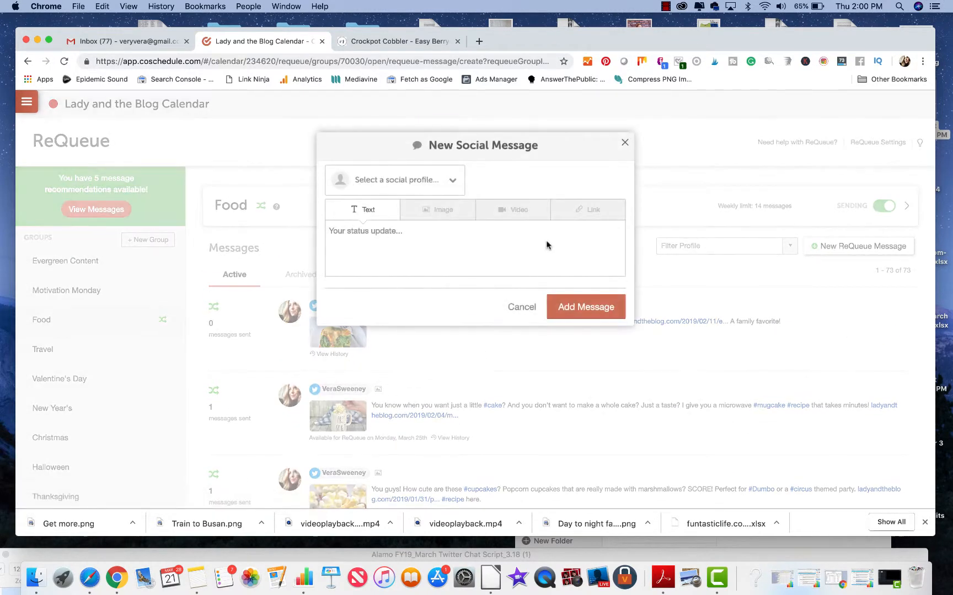
{"action": "left_click", "coordinate": [405, 180]}
{"action": "left_click", "coordinate": [393, 228]}
{"action": "left_click", "coordinate": [586, 214]}
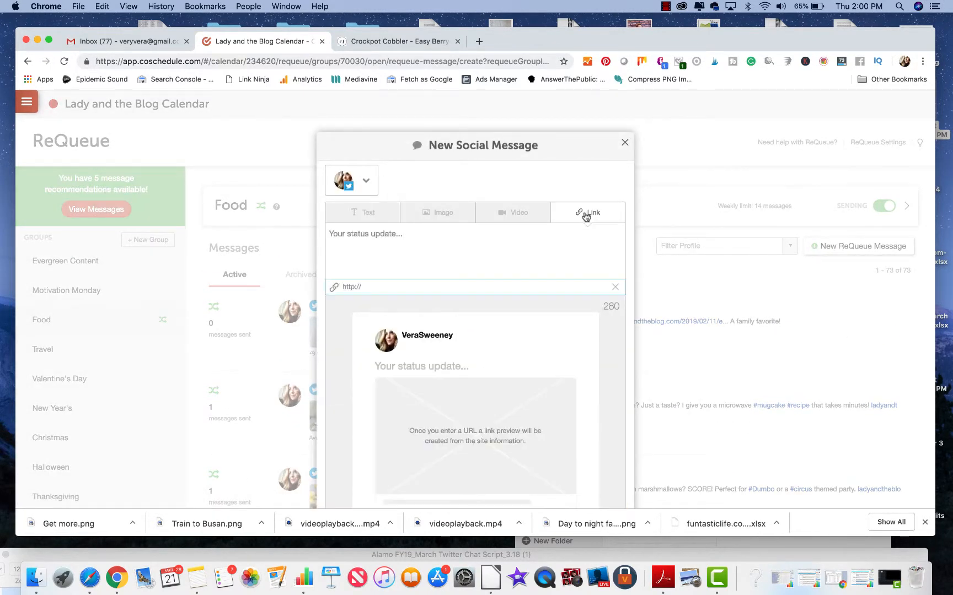
{"action": "type", "text": "https://ladyandtheblog.com/2019/03/18/crockpot-cobbler/"}
Step: Write the status update "One of my favorite dessert recipes on the blog to date. Print and save for later!!"
{"action": "left_click", "coordinate": [379, 234]}
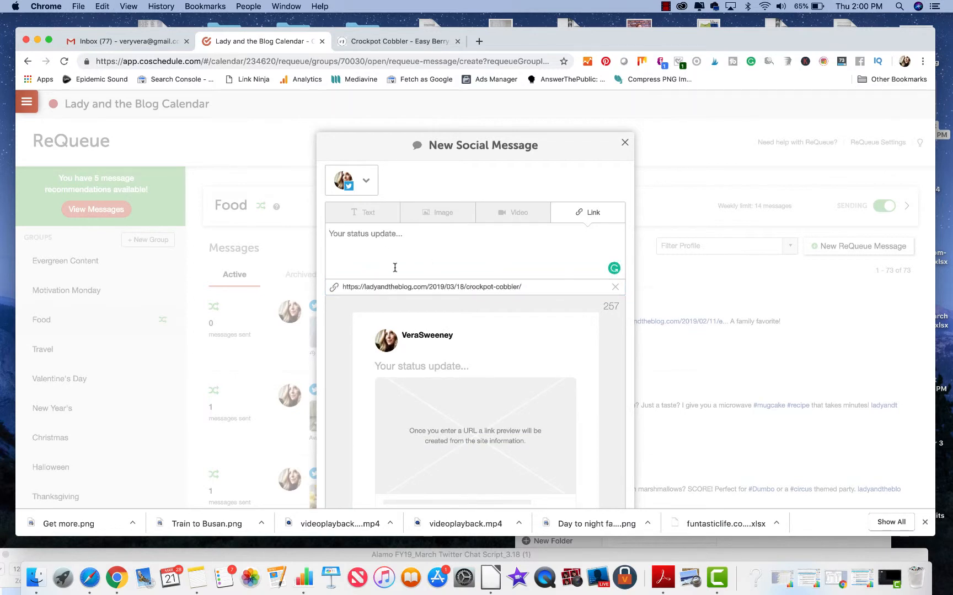
{"action": "type", "text": "One"}
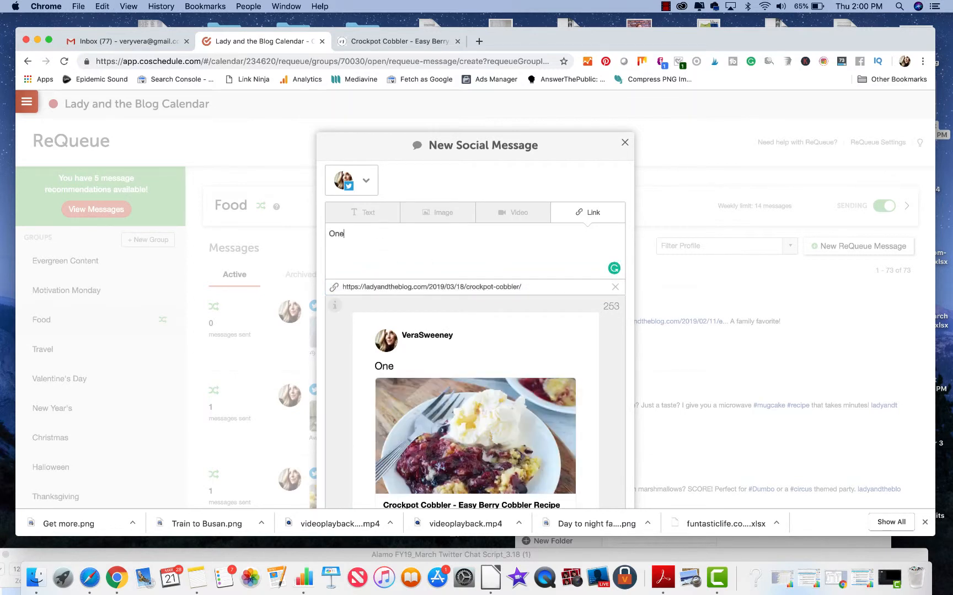
{"action": "type", "text": " of my favorite "}
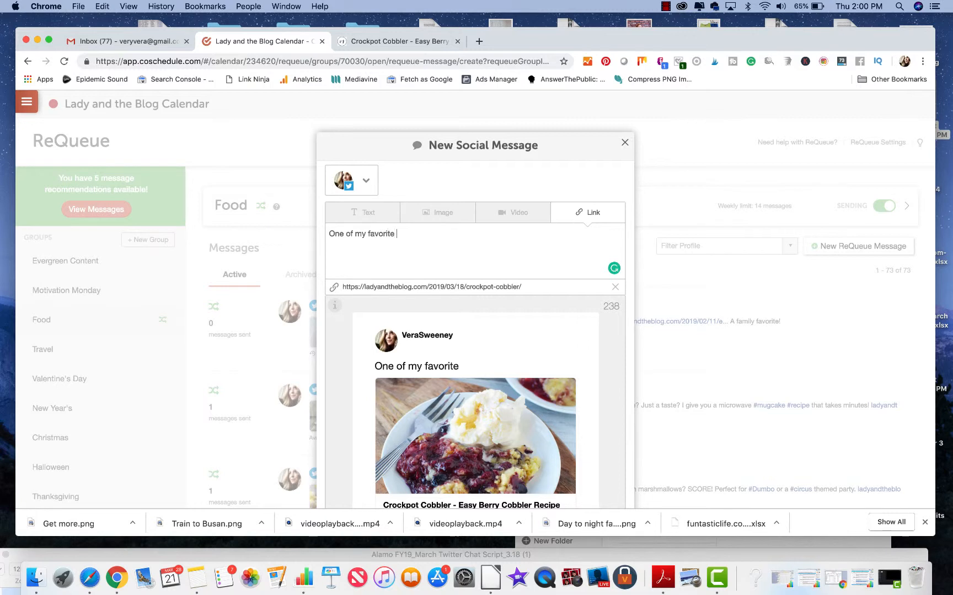
{"action": "type", "text": "dessert rec"}
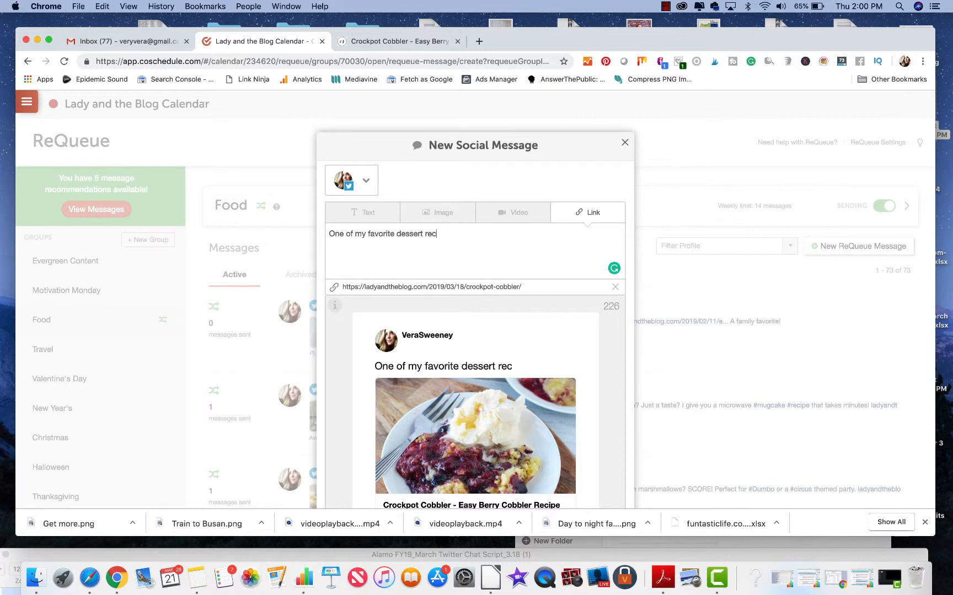
{"action": "type", "text": "ipes on the blog to d"}
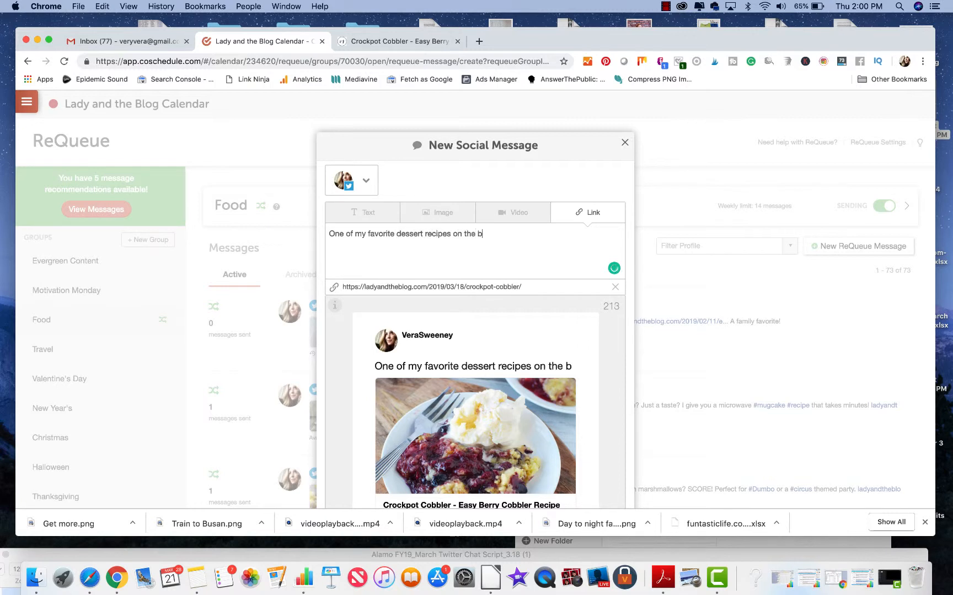
{"action": "key", "text": "BackSpace"}
{"action": "type", "text": "and "}
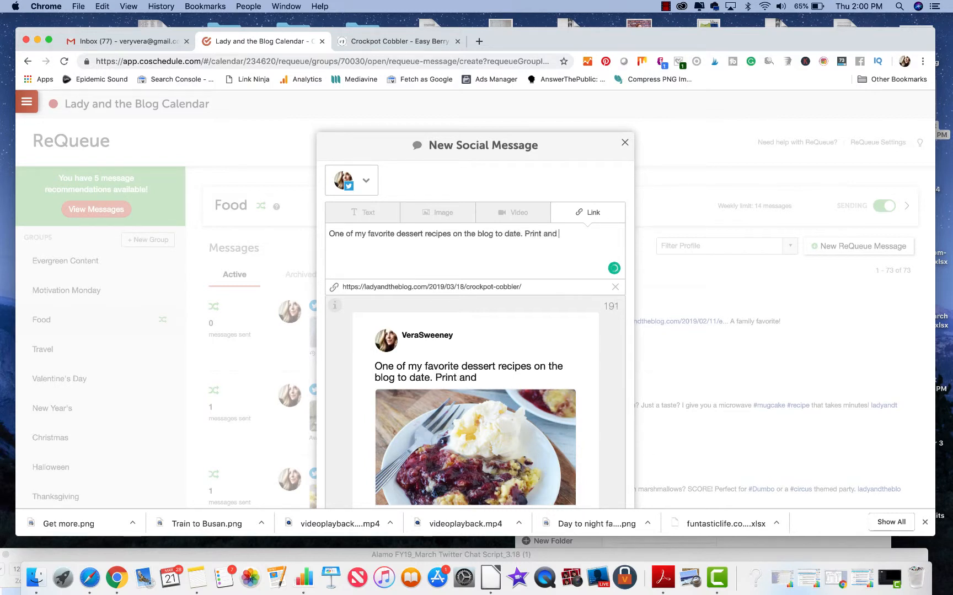
{"action": "type", "text": "save for later!!"}
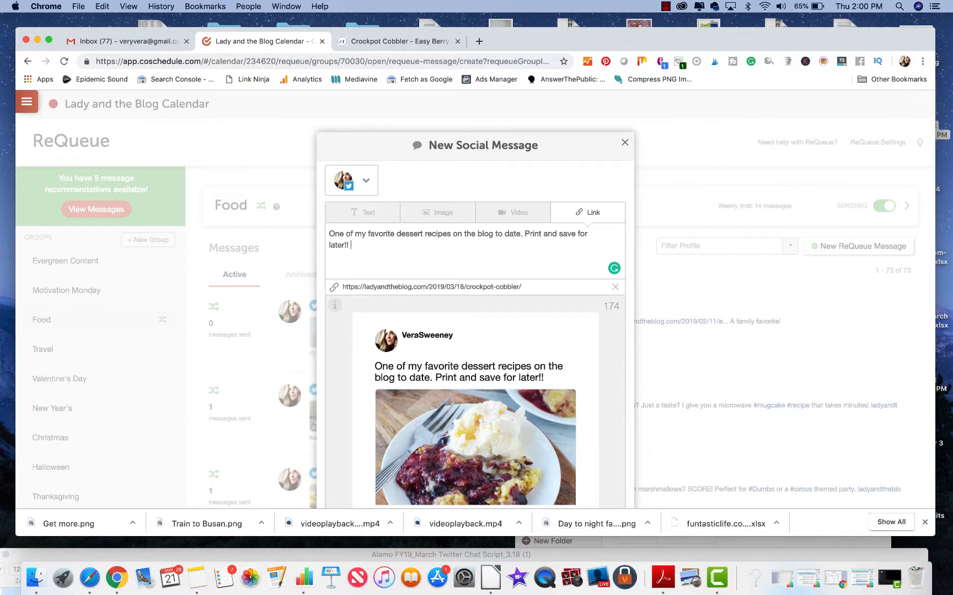
{"action": "type", "text": " I hope you"}
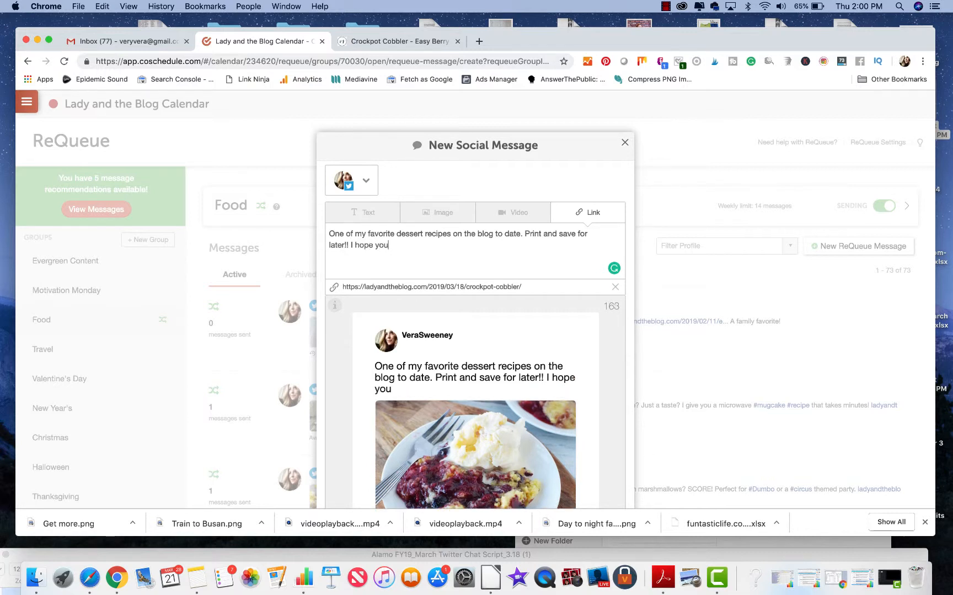
{"action": "type", "text": " have a #slo"}
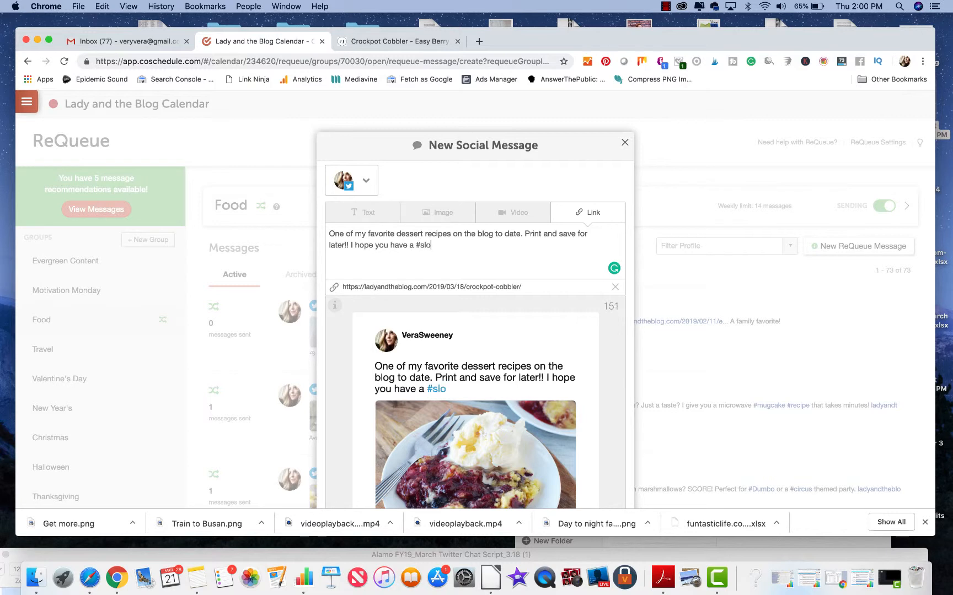
{"action": "type", "text": "wcooker #dessert"}
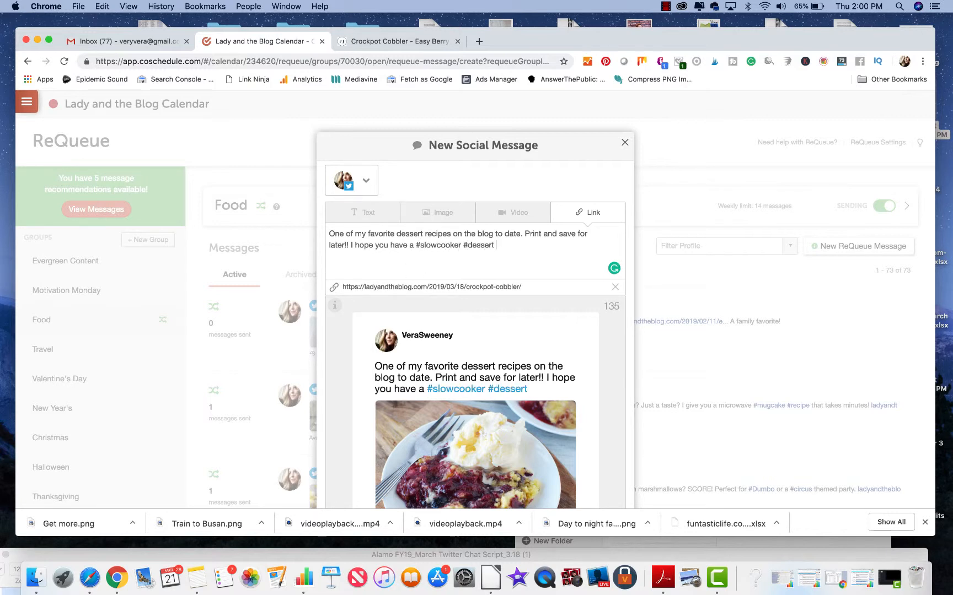
Step: Append "I hope you have a #slowcooker #dessert" to the status update and add the message to the Food group
{"action": "scroll", "coordinate": [513, 361], "scroll_direction": "down", "scroll_amount": 5}
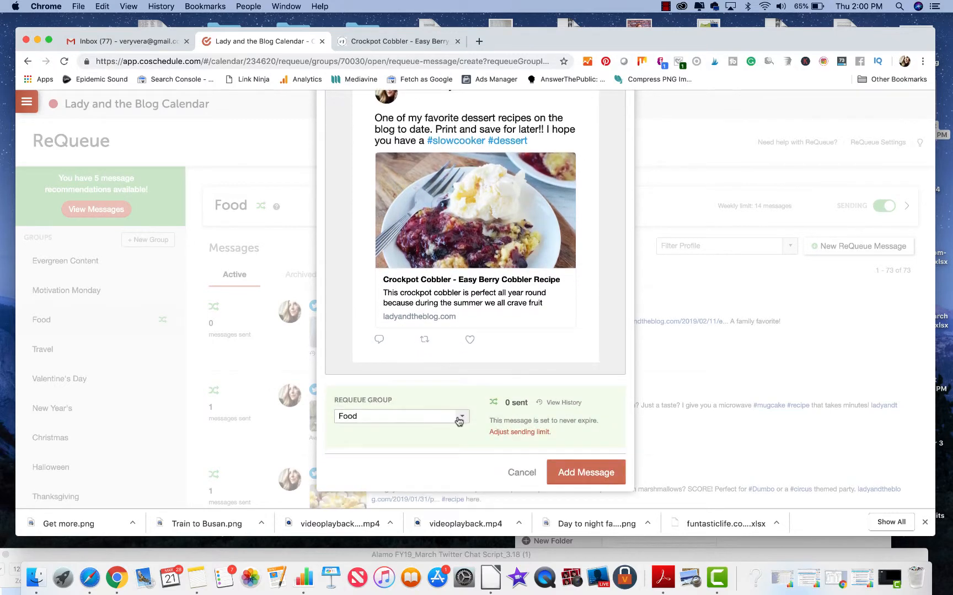
{"action": "left_click", "coordinate": [577, 474]}
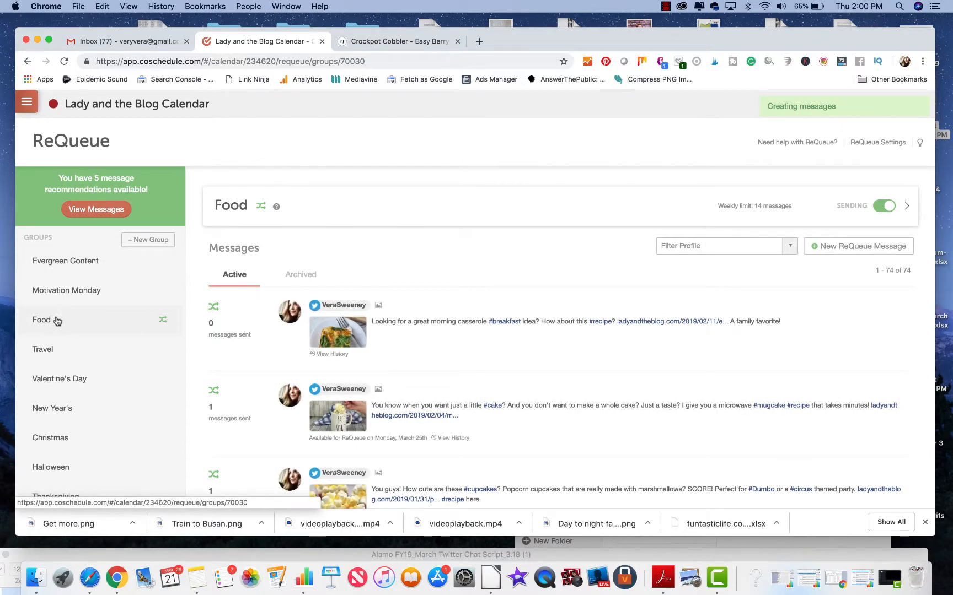
Step: Look through the Food group's active messages for the newly added cobbler message
{"action": "scroll", "coordinate": [398, 330], "scroll_direction": "down", "scroll_amount": 5}
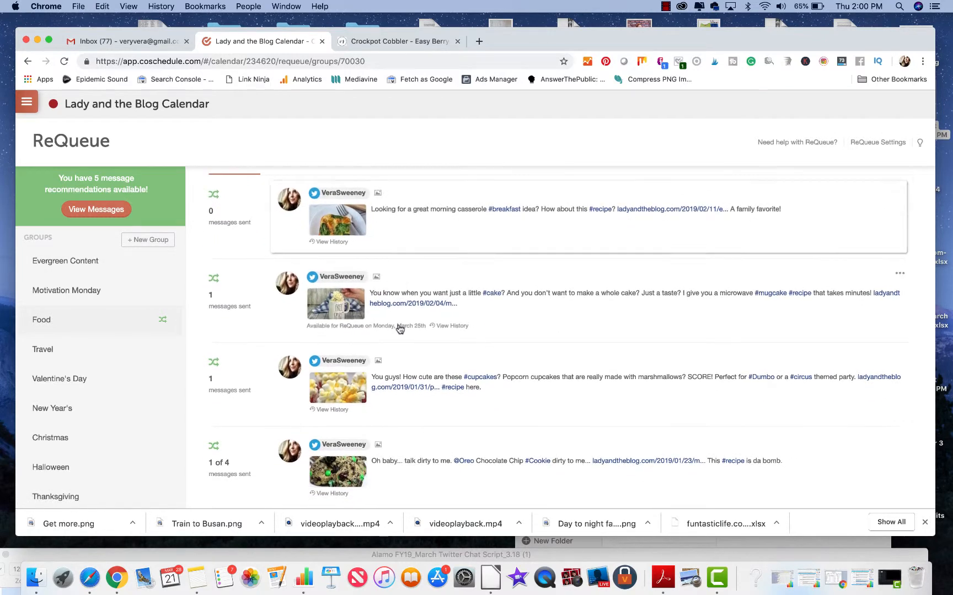
{"action": "scroll", "coordinate": [399, 329], "scroll_direction": "down", "scroll_amount": 8}
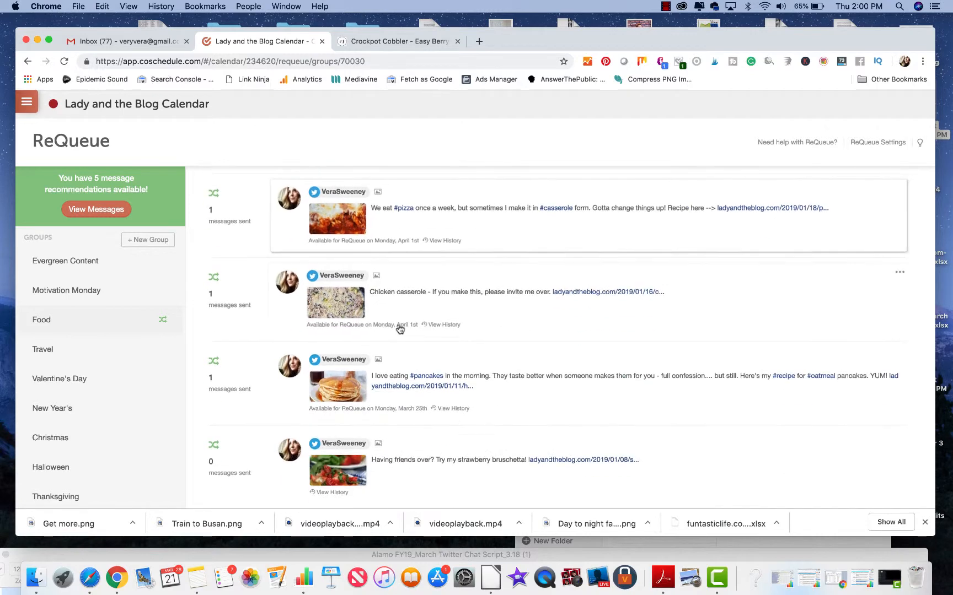
{"action": "scroll", "coordinate": [400, 330], "scroll_direction": "down", "scroll_amount": 10}
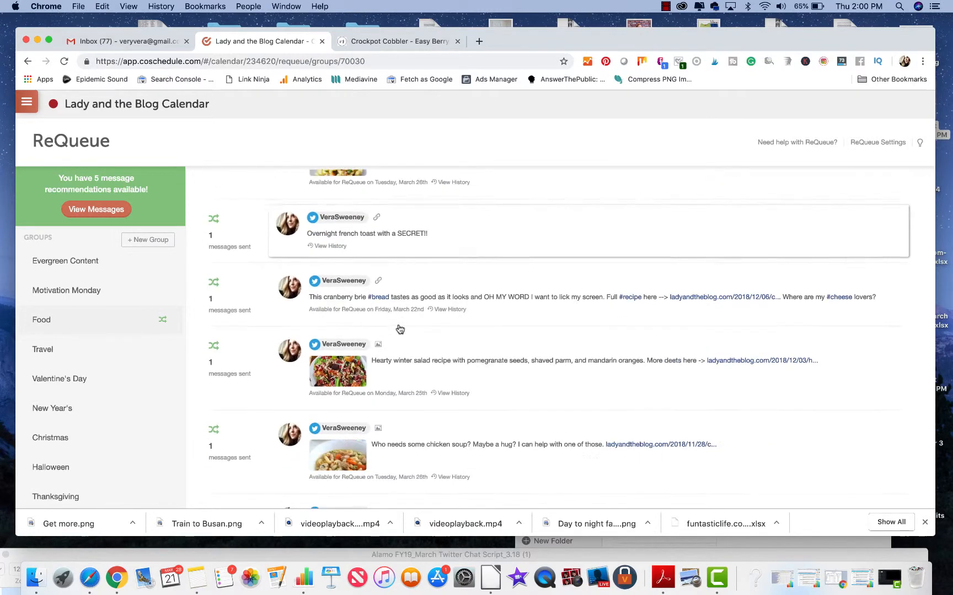
{"action": "scroll", "coordinate": [399, 329], "scroll_direction": "down", "scroll_amount": 10}
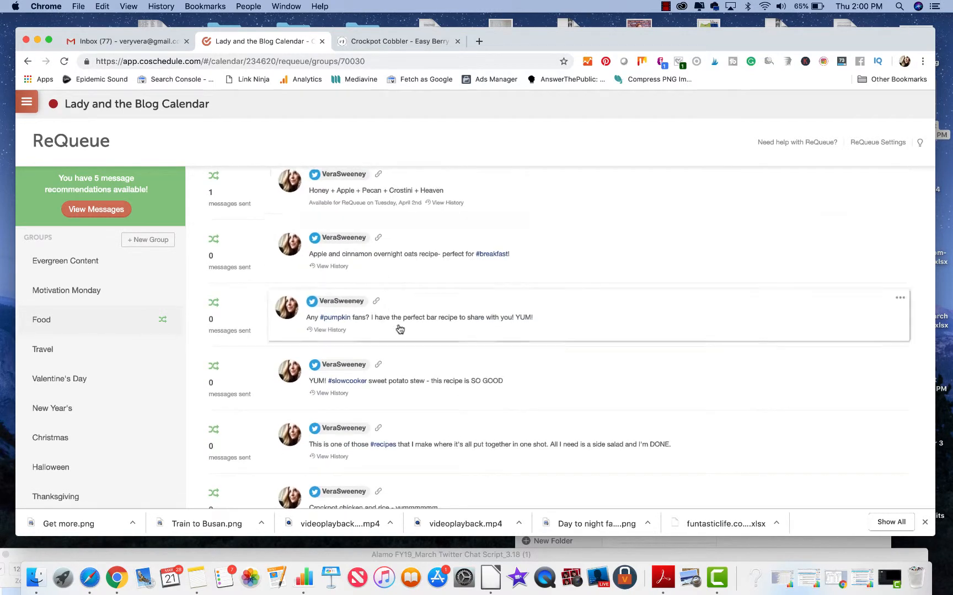
{"action": "scroll", "coordinate": [399, 329], "scroll_direction": "down", "scroll_amount": 10}
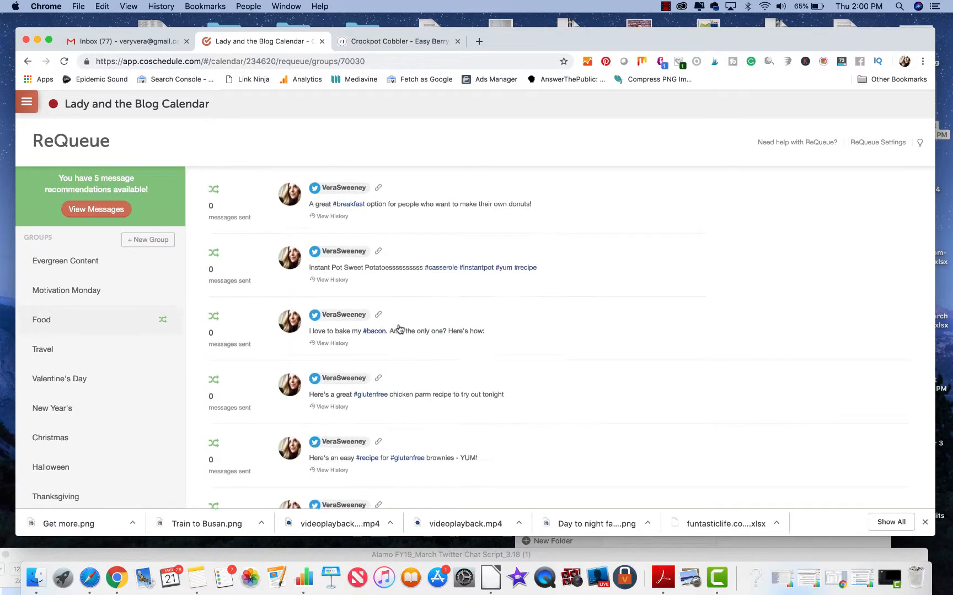
{"action": "scroll", "coordinate": [400, 329], "scroll_direction": "down", "scroll_amount": 10}
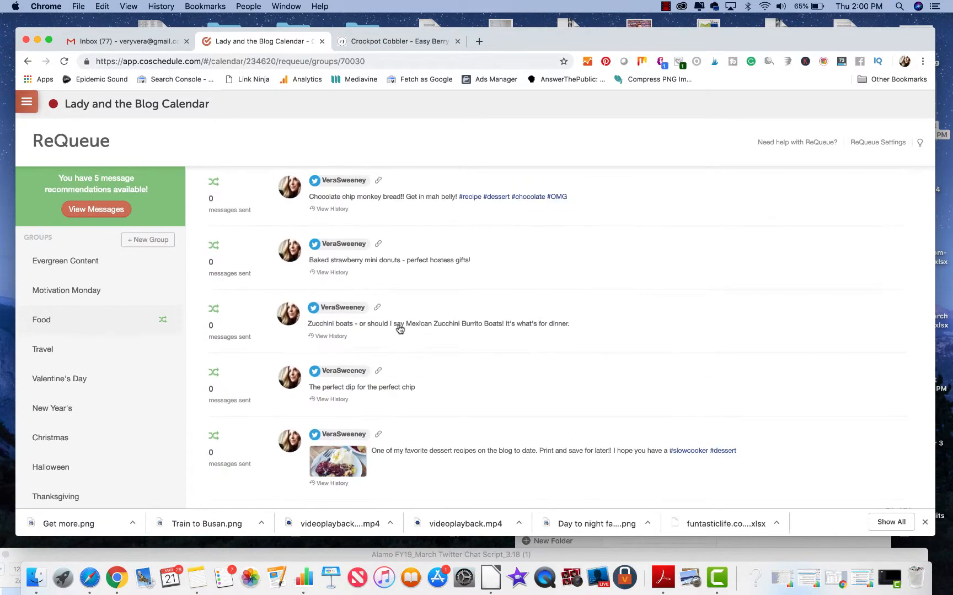
{"action": "scroll", "coordinate": [400, 329], "scroll_direction": "up", "scroll_amount": 15}
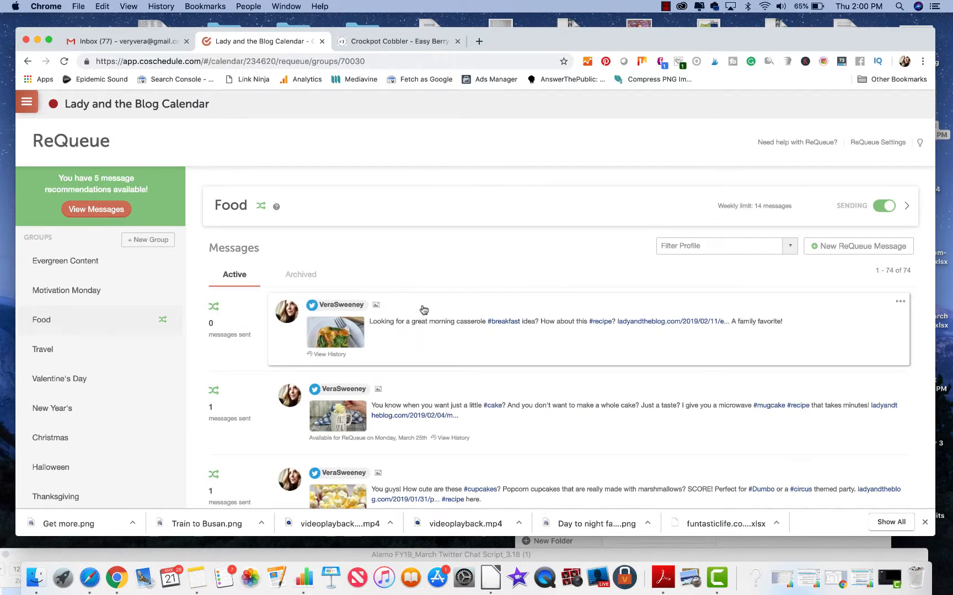
Step: Open the Evergreen Content group and check its weekly message limit
{"action": "left_click", "coordinate": [84, 262]}
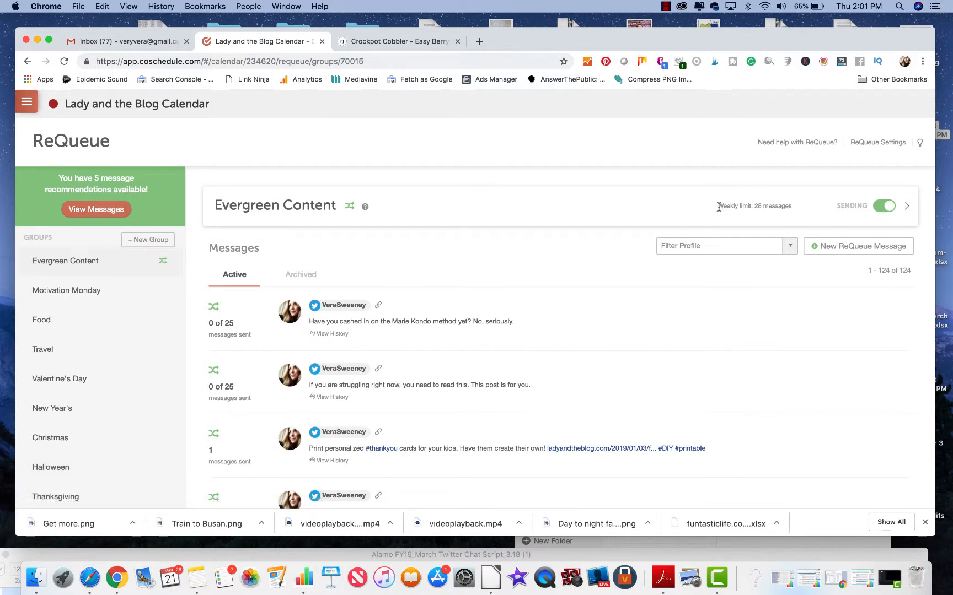
{"action": "left_click_drag", "start_coordinate": [718, 207], "coordinate": [787, 202]}
Step: In the Easter group, view the #RiceKrispies bunny treats message and close it without saving
{"action": "scroll", "coordinate": [110, 380], "scroll_direction": "down", "scroll_amount": 3}
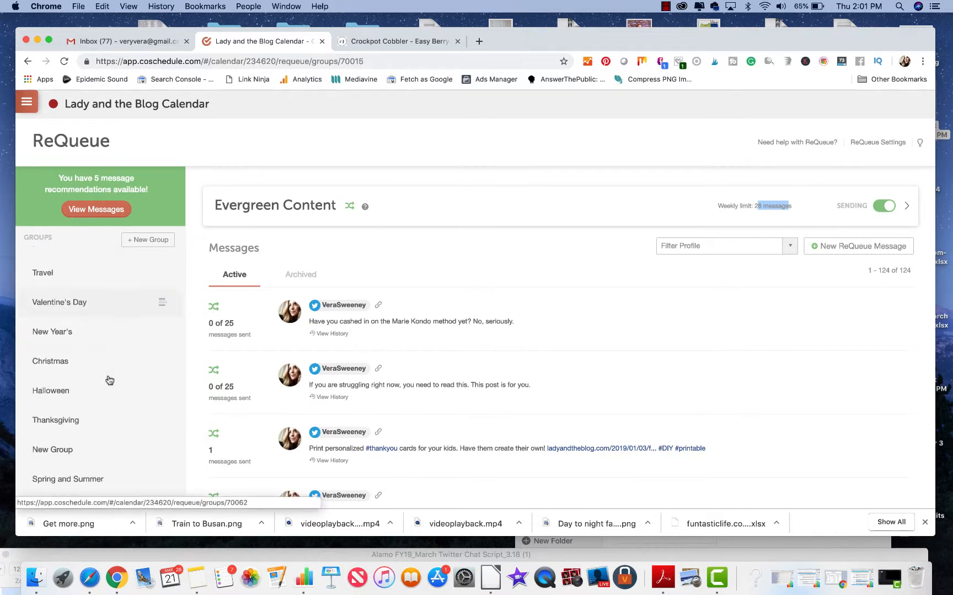
{"action": "scroll", "coordinate": [104, 435], "scroll_direction": "down", "scroll_amount": 2}
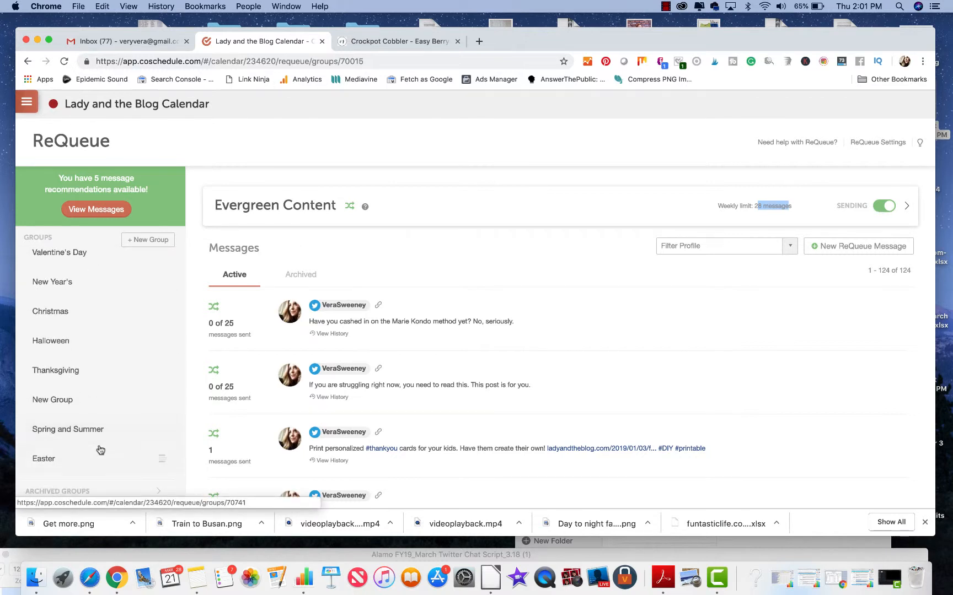
{"action": "left_click", "coordinate": [71, 460]}
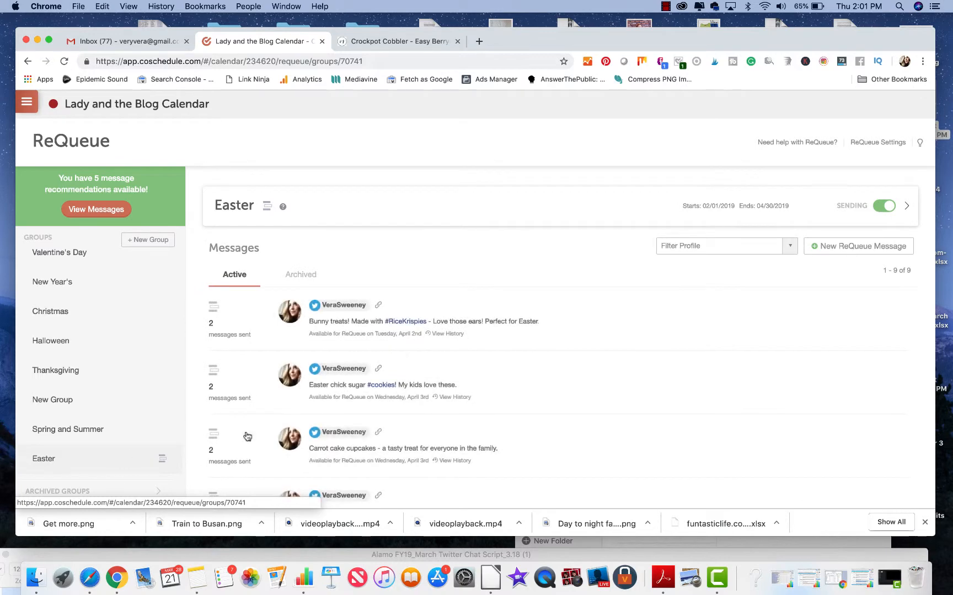
{"action": "scroll", "coordinate": [515, 254], "scroll_direction": "down", "scroll_amount": 2}
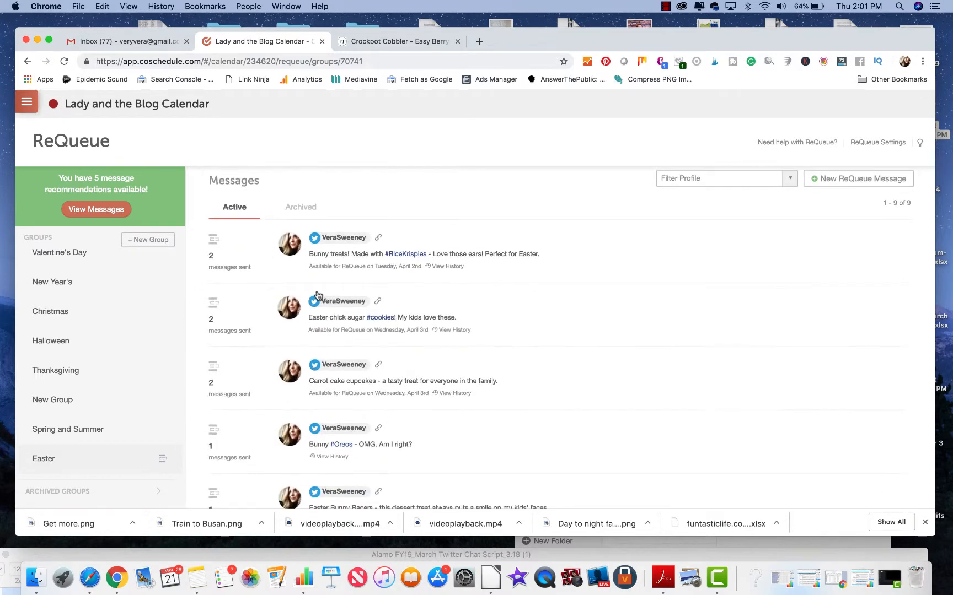
{"action": "left_click", "coordinate": [516, 254]}
{"action": "scroll", "coordinate": [510, 362], "scroll_direction": "down", "scroll_amount": 1}
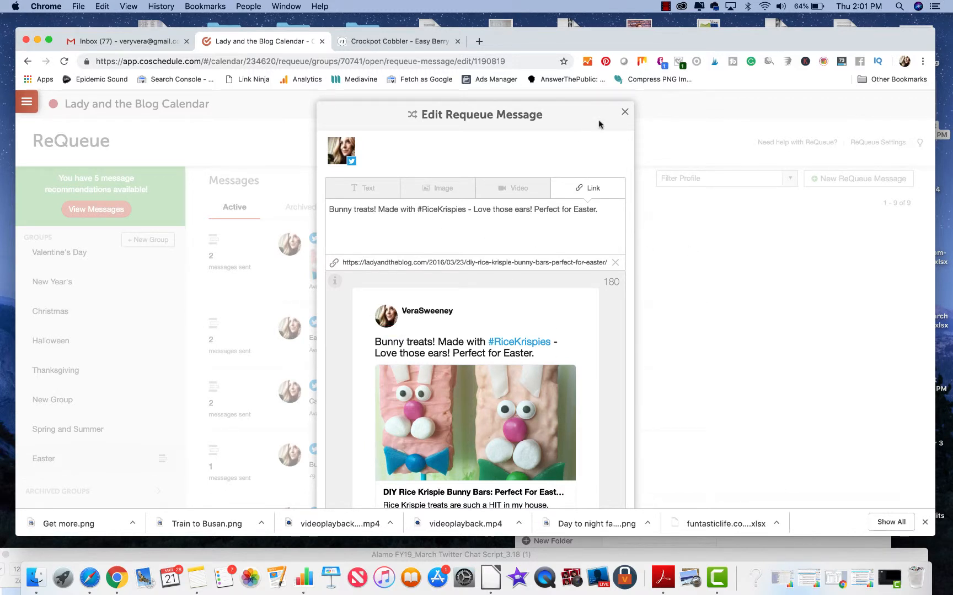
{"action": "left_click", "coordinate": [625, 112]}
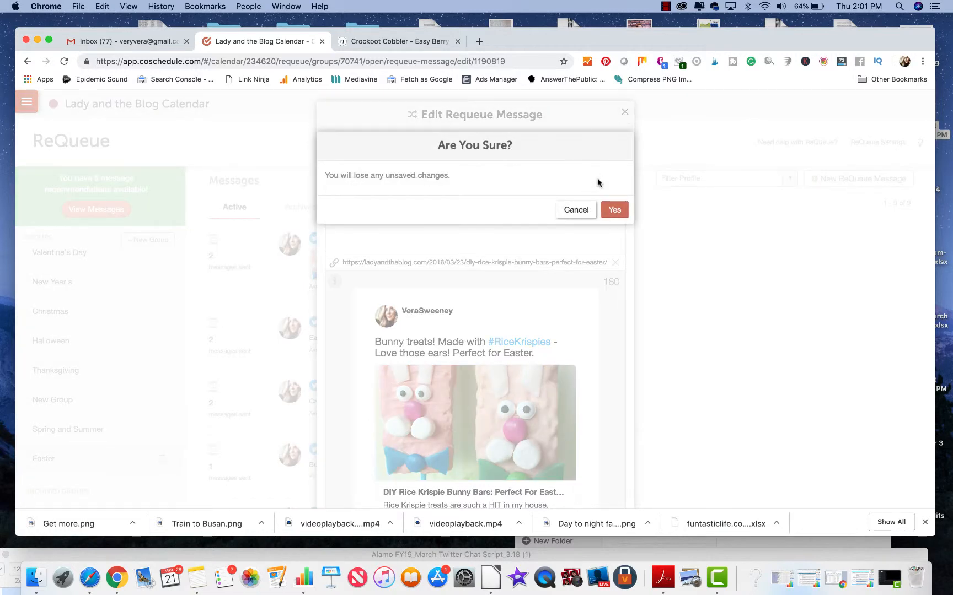
{"action": "left_click", "coordinate": [614, 210]}
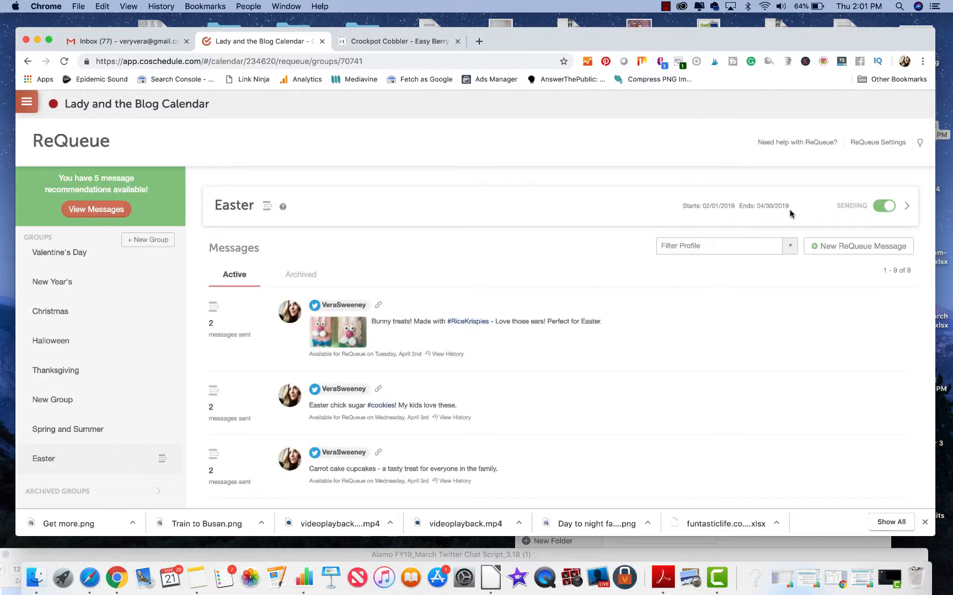
Step: Check the Easter group's start and end dates and look through its active messages
{"action": "left_click_drag", "start_coordinate": [686, 206], "coordinate": [786, 204]}
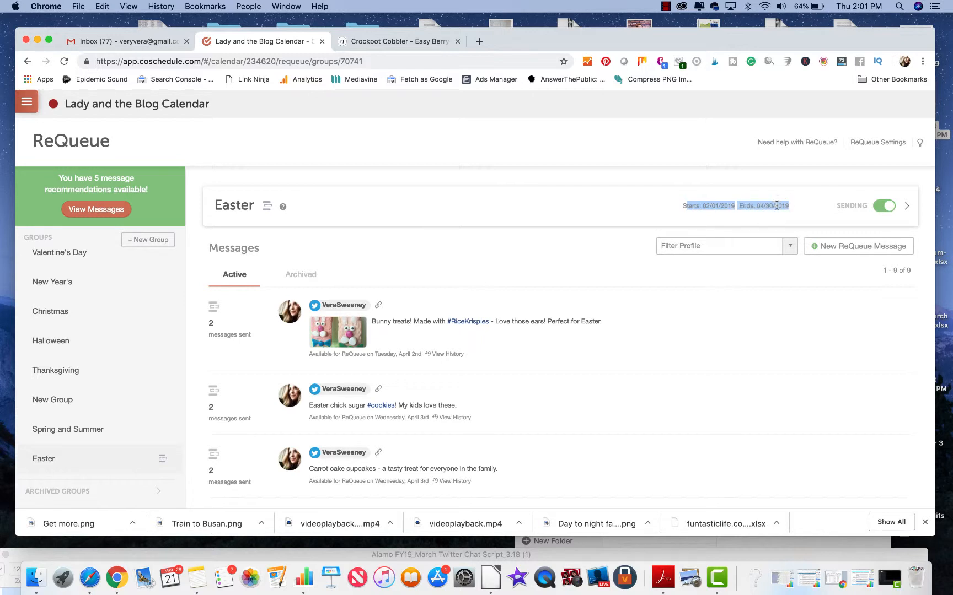
{"action": "scroll", "coordinate": [491, 345], "scroll_direction": "down", "scroll_amount": 8}
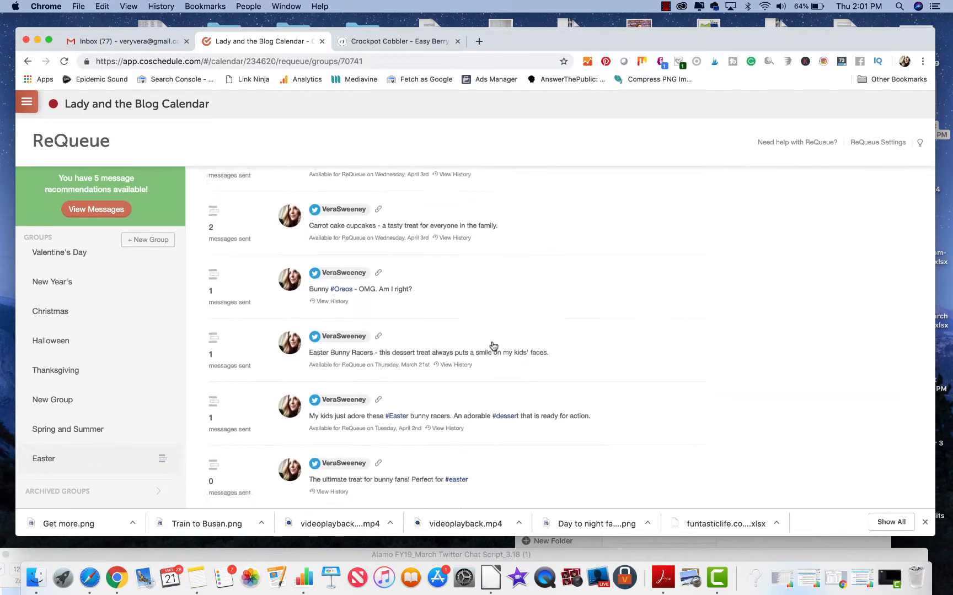
{"action": "scroll", "coordinate": [493, 346], "scroll_direction": "up", "scroll_amount": 10}
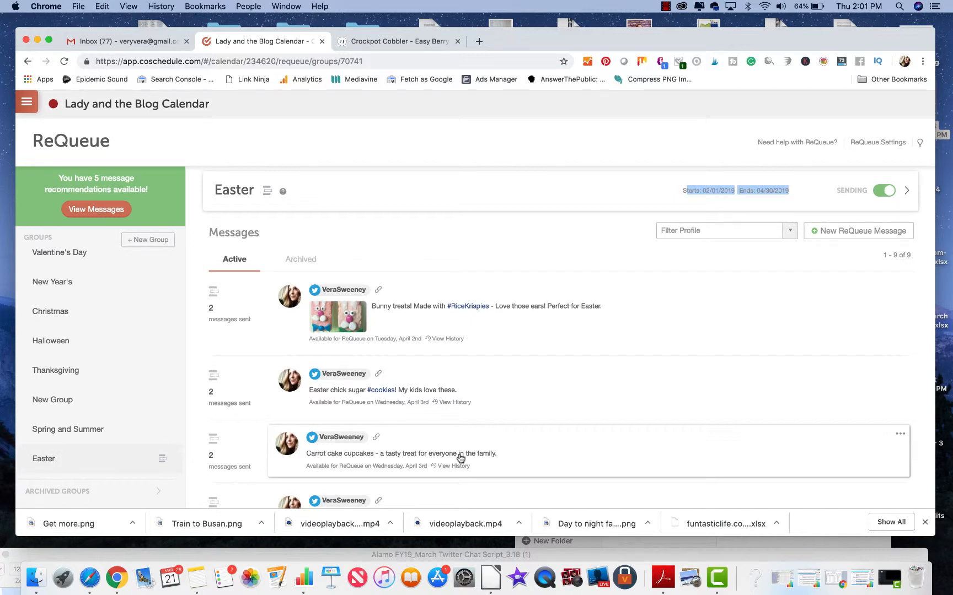
{"action": "scroll", "coordinate": [460, 459], "scroll_direction": "down", "scroll_amount": 6}
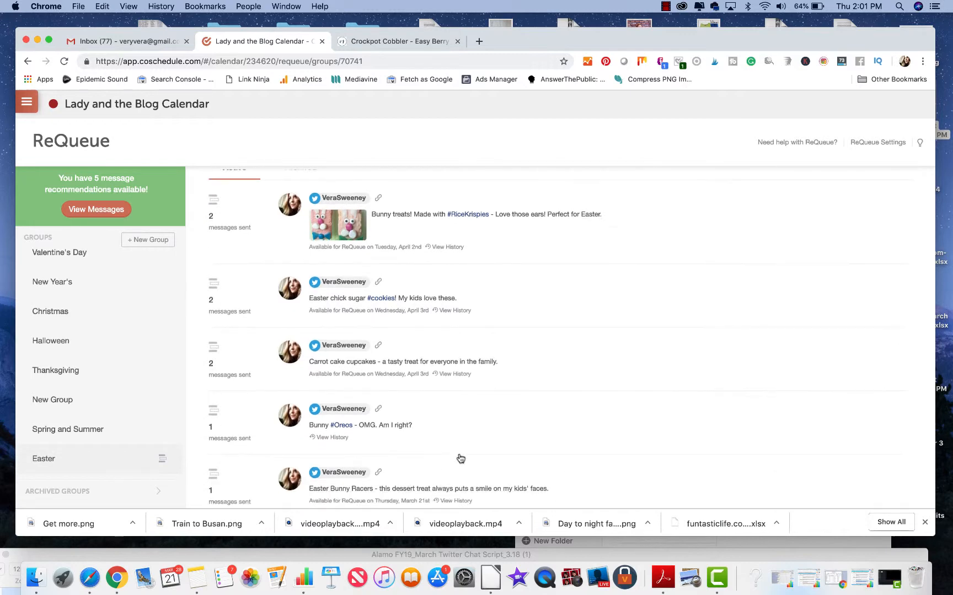
{"action": "scroll", "coordinate": [573, 365], "scroll_direction": "down", "scroll_amount": 1}
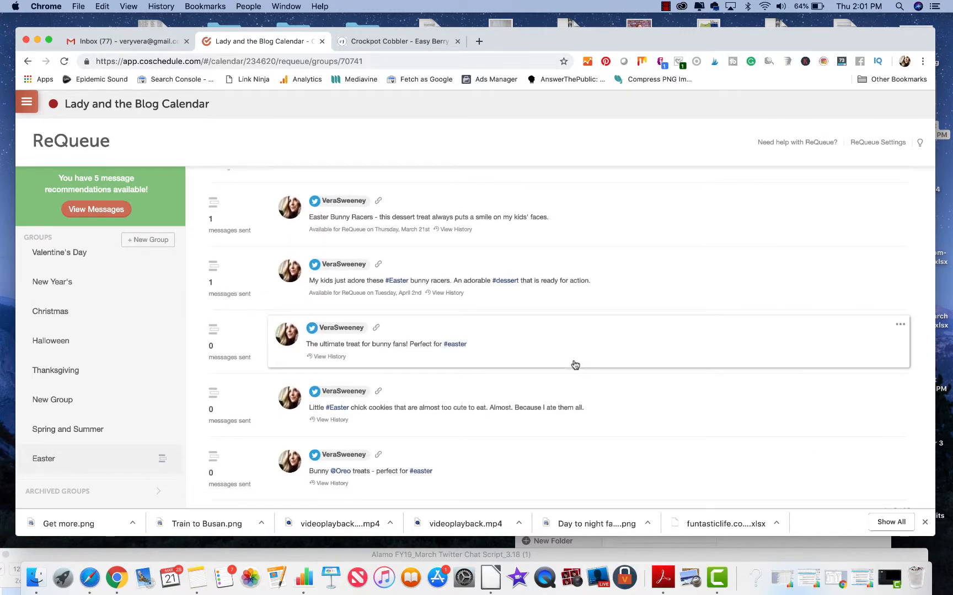
Step: In the Easter group, view the #Easter chick cookies message with its link preview and close it without saving
{"action": "left_click", "coordinate": [593, 400]}
{"action": "scroll", "coordinate": [549, 353], "scroll_direction": "down", "scroll_amount": 2}
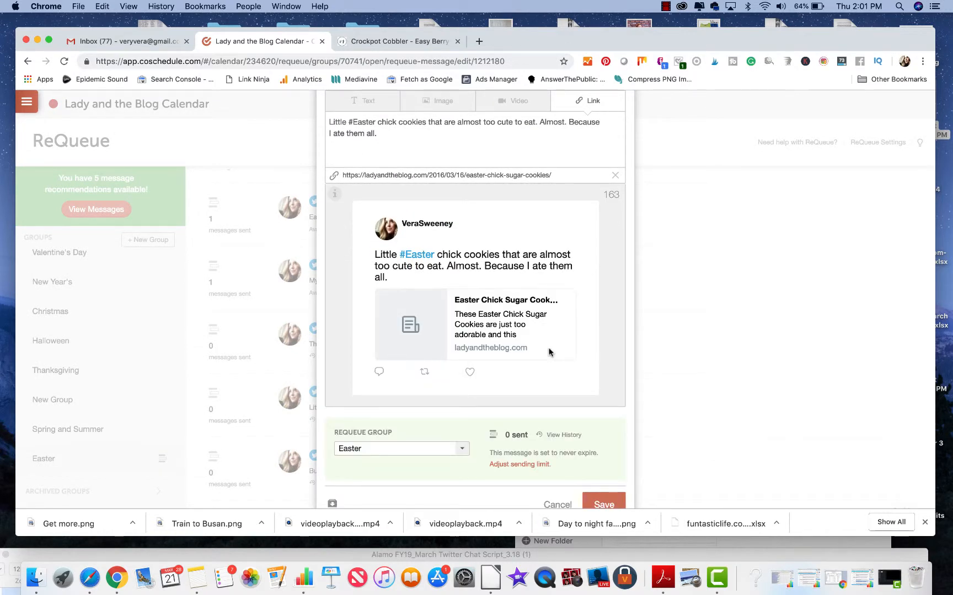
{"action": "scroll", "coordinate": [548, 353], "scroll_direction": "up", "scroll_amount": 3}
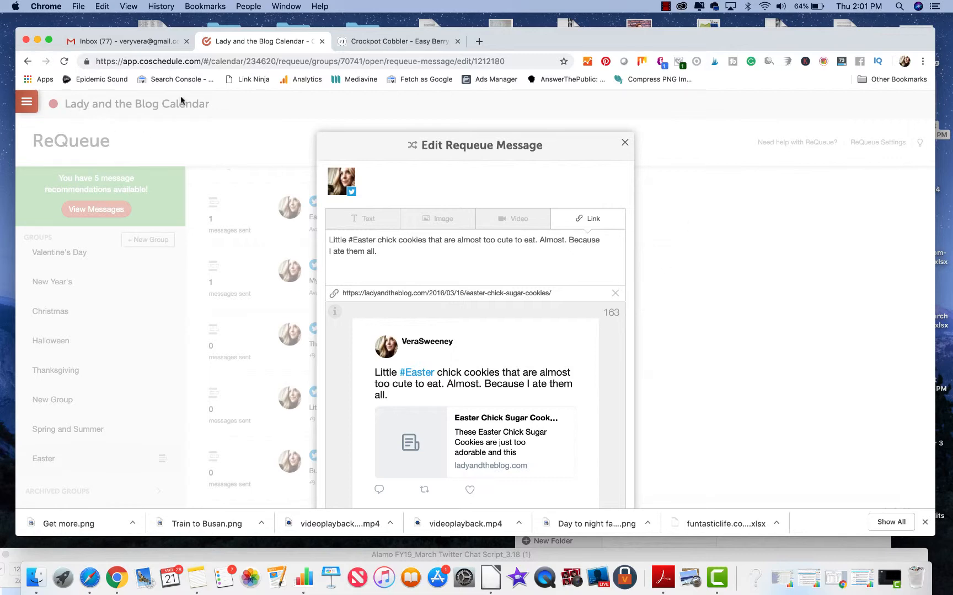
{"action": "left_click", "coordinate": [625, 143]}
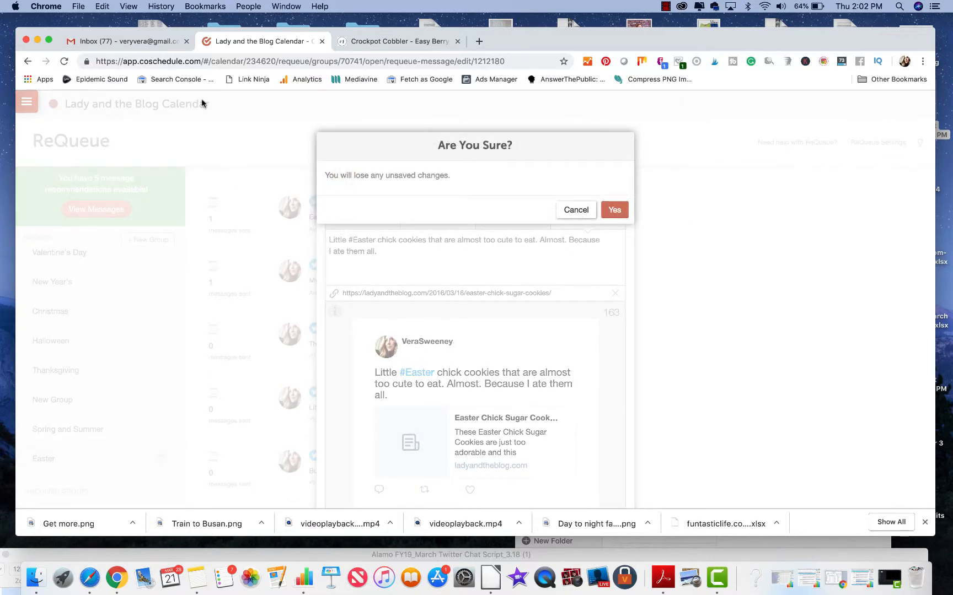
{"action": "left_click", "coordinate": [614, 210]}
Step: Open the calendar for March 10 to April 7, 2019 and look through the scheduled posts and upcoming ReQueue slots
{"action": "left_click", "coordinate": [26, 102]}
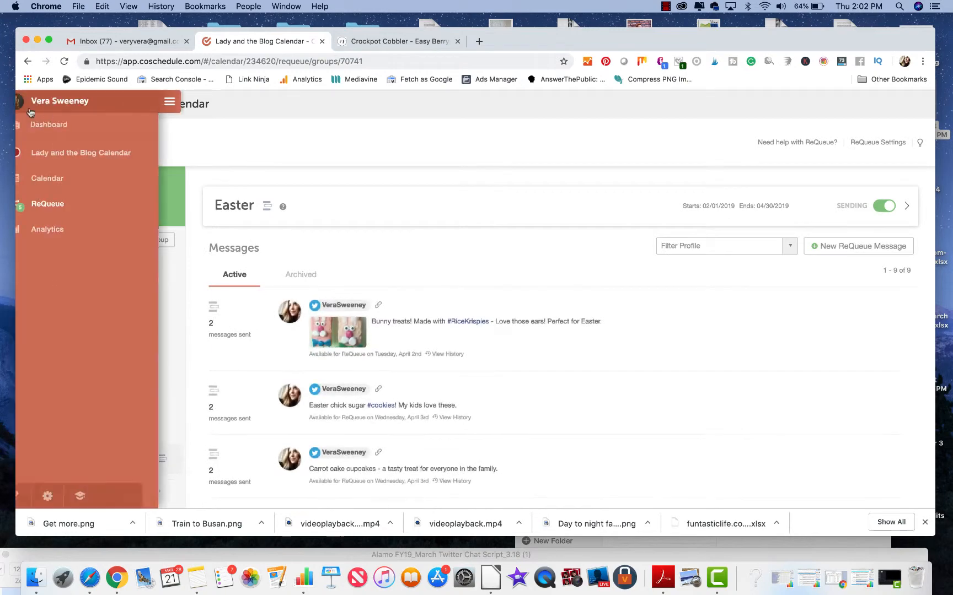
{"action": "left_click", "coordinate": [73, 185]}
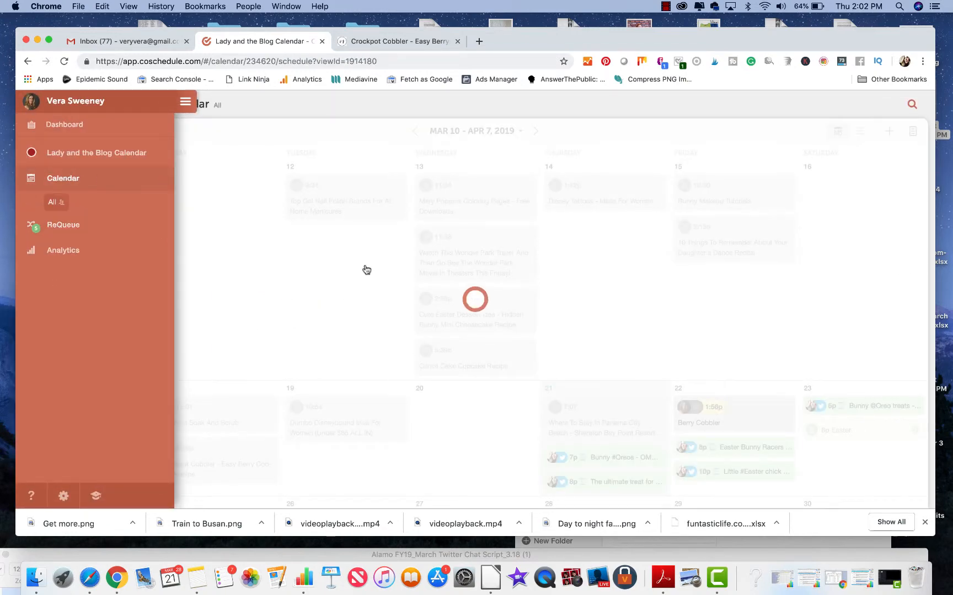
{"action": "scroll", "coordinate": [382, 284], "scroll_direction": "down", "scroll_amount": 8}
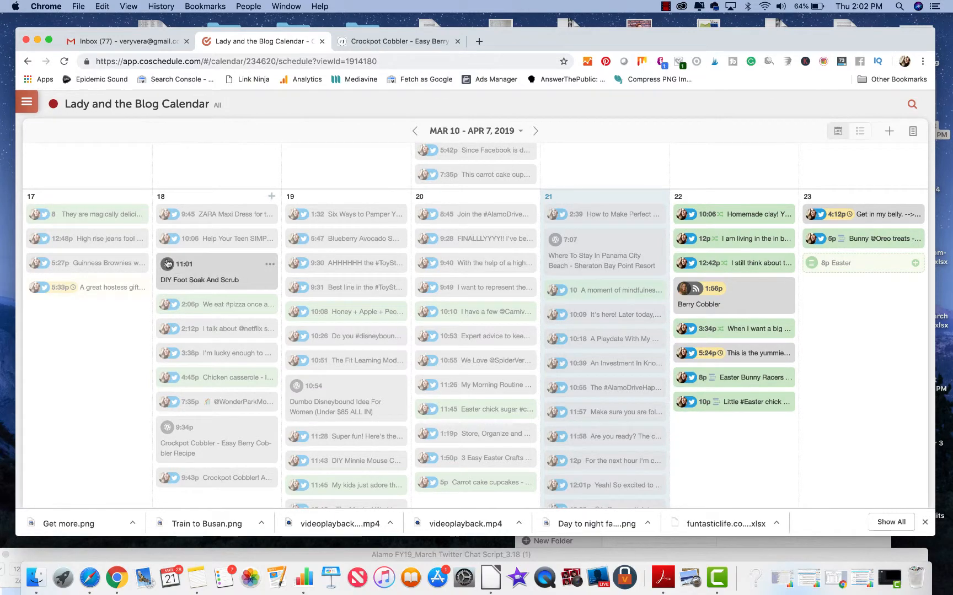
{"action": "mouse_move", "coordinate": [167, 263]}
{"action": "scroll", "coordinate": [279, 305], "scroll_direction": "down", "scroll_amount": 8}
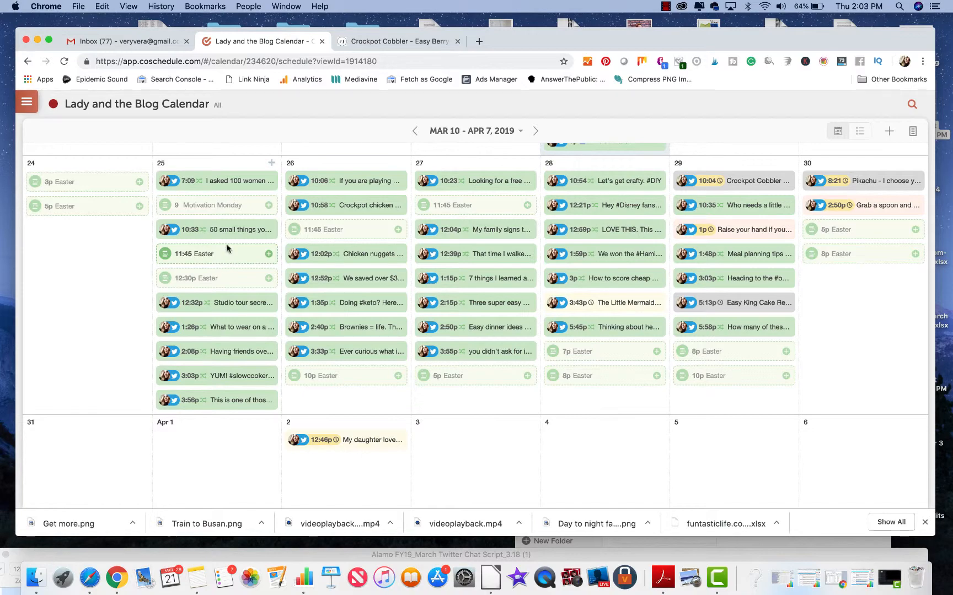
{"action": "scroll", "coordinate": [240, 223], "scroll_direction": "up", "scroll_amount": 6}
{"action": "scroll", "coordinate": [241, 221], "scroll_direction": "up", "scroll_amount": 12}
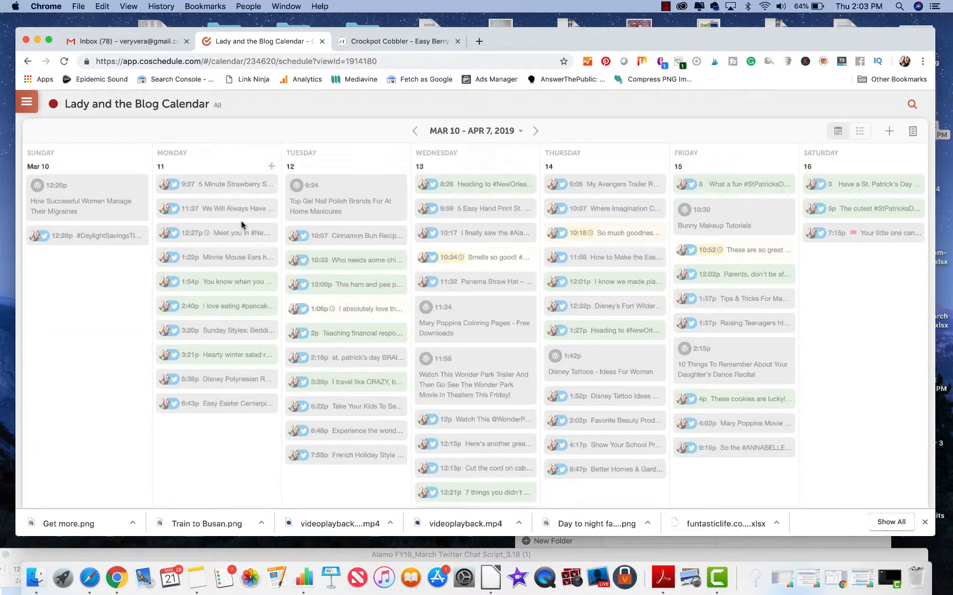
{"action": "left_click", "coordinate": [27, 105]}
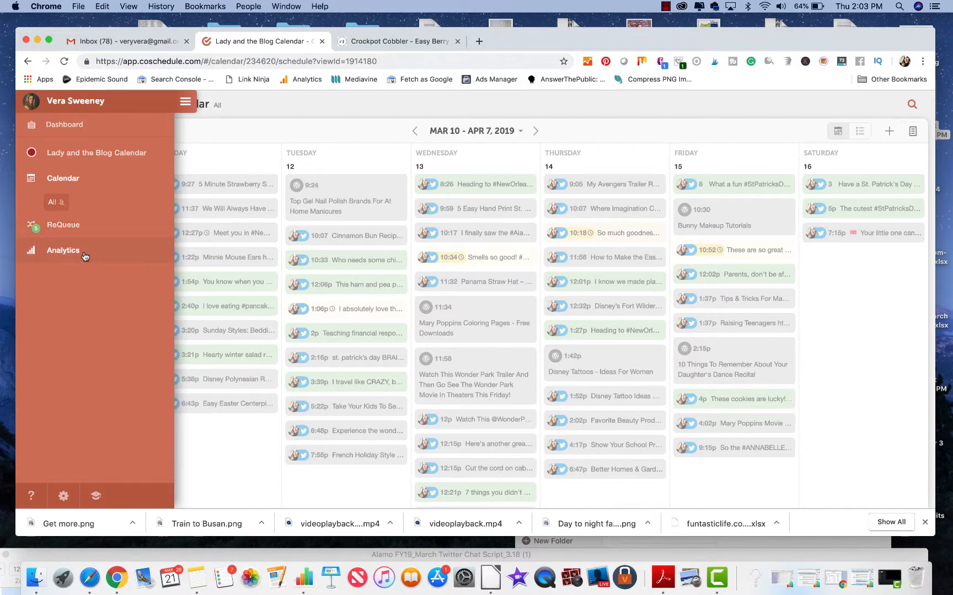
{"action": "scroll", "coordinate": [240, 355], "scroll_direction": "down", "scroll_amount": 8}
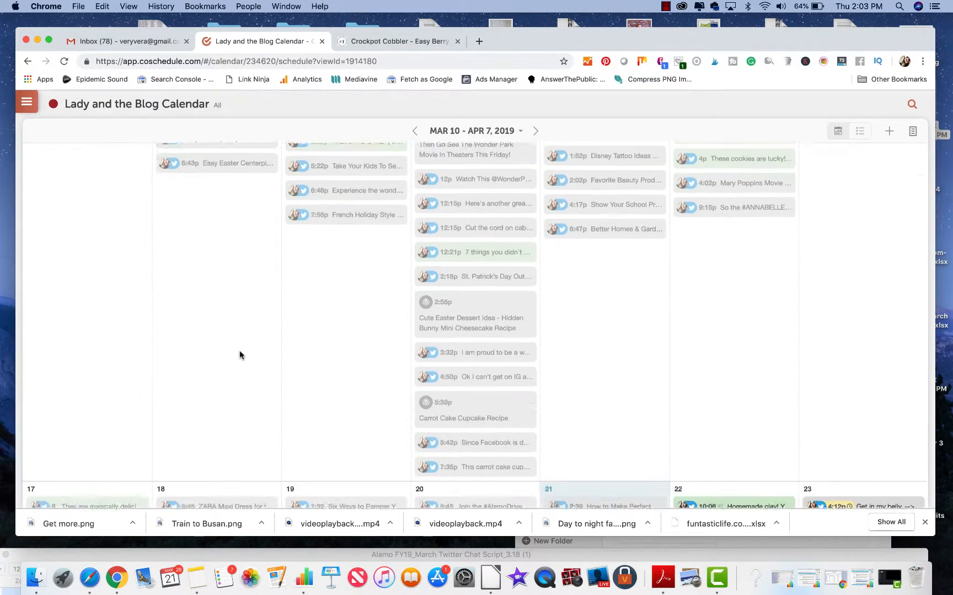
{"action": "scroll", "coordinate": [240, 355], "scroll_direction": "down", "scroll_amount": 10}
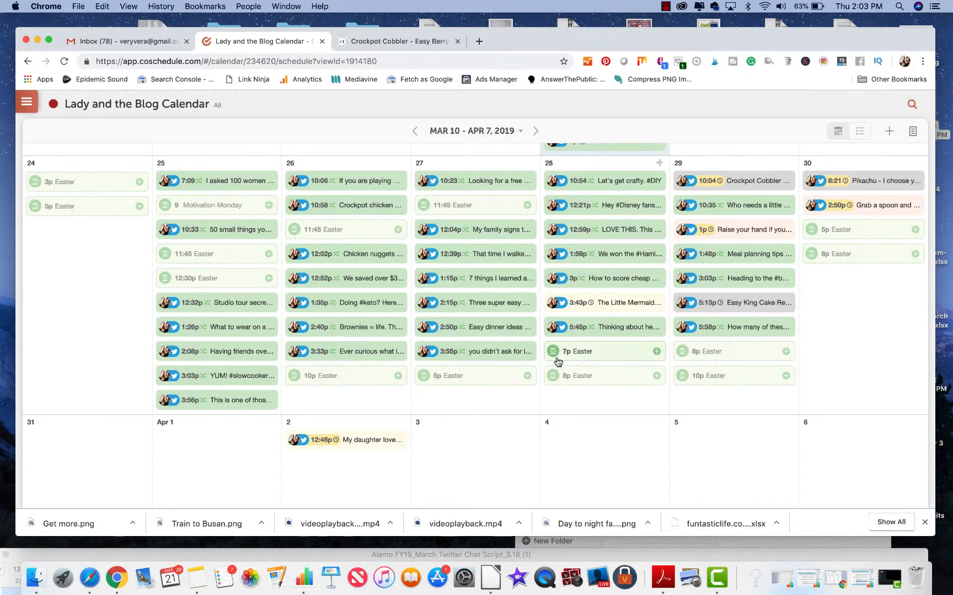
{"action": "scroll", "coordinate": [711, 372], "scroll_direction": "up", "scroll_amount": 8}
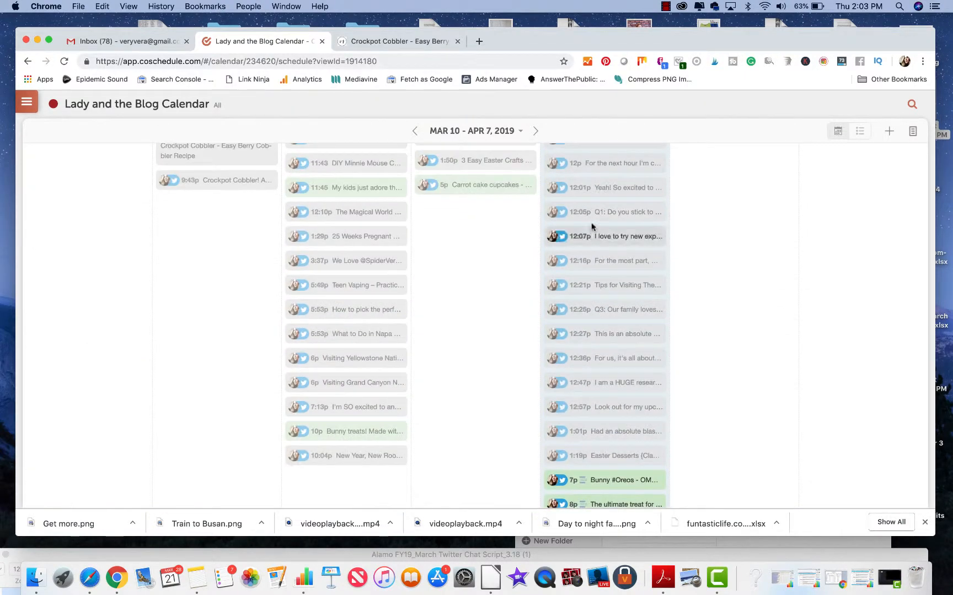